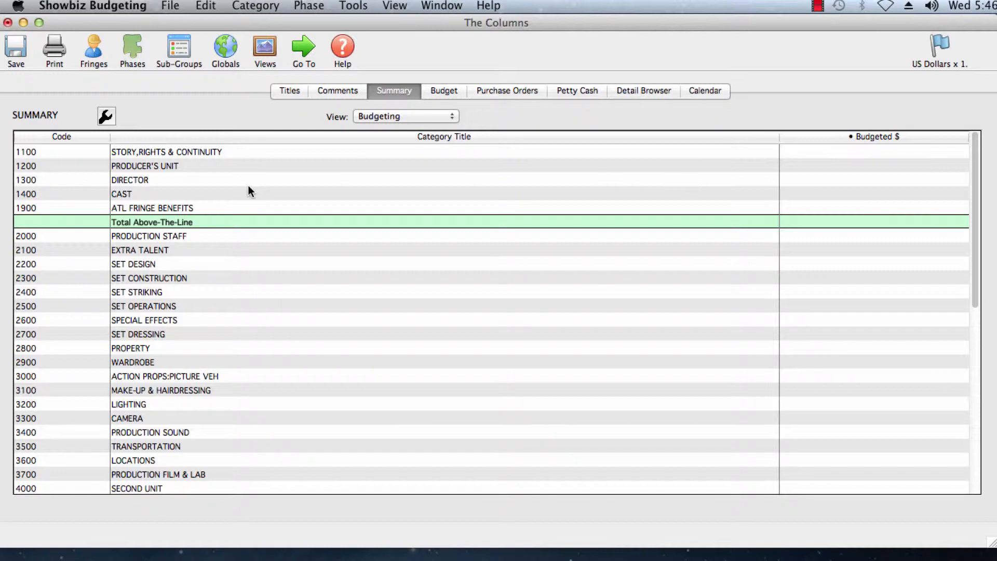
Step: Open the settings of category 1100 Story, Rights & Continuity from its summary row and examine the available category types
click(181, 151)
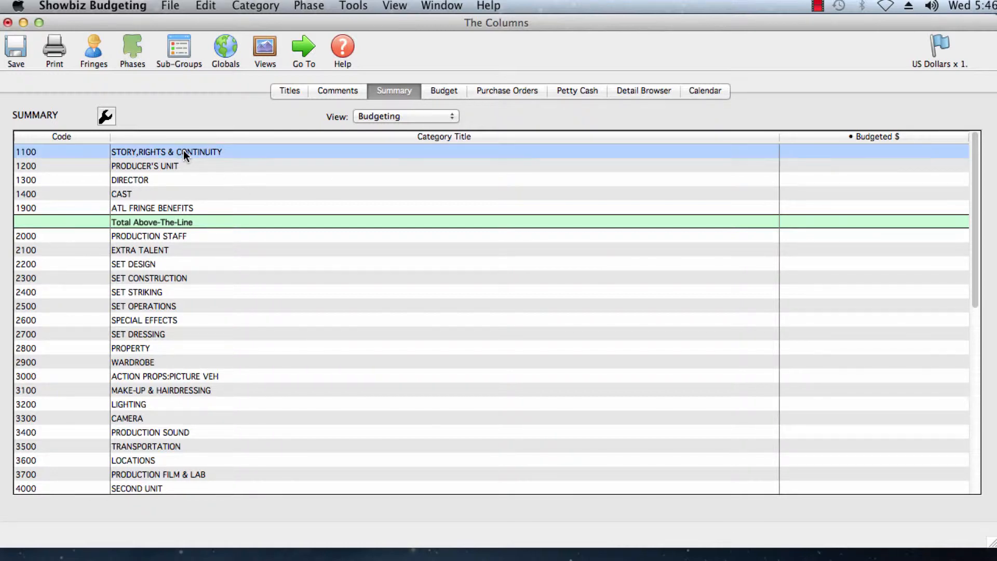
right_click(184, 153)
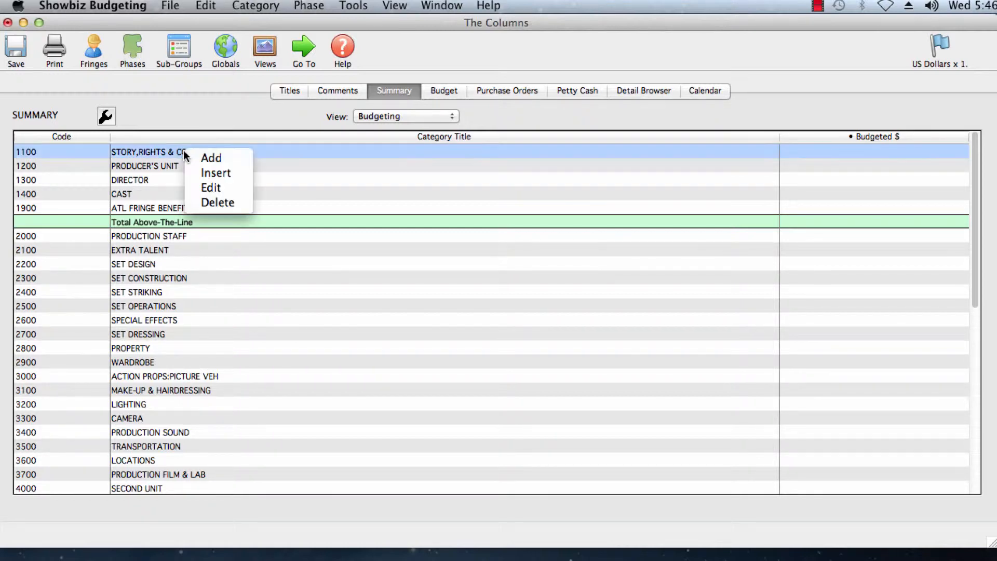
click(217, 189)
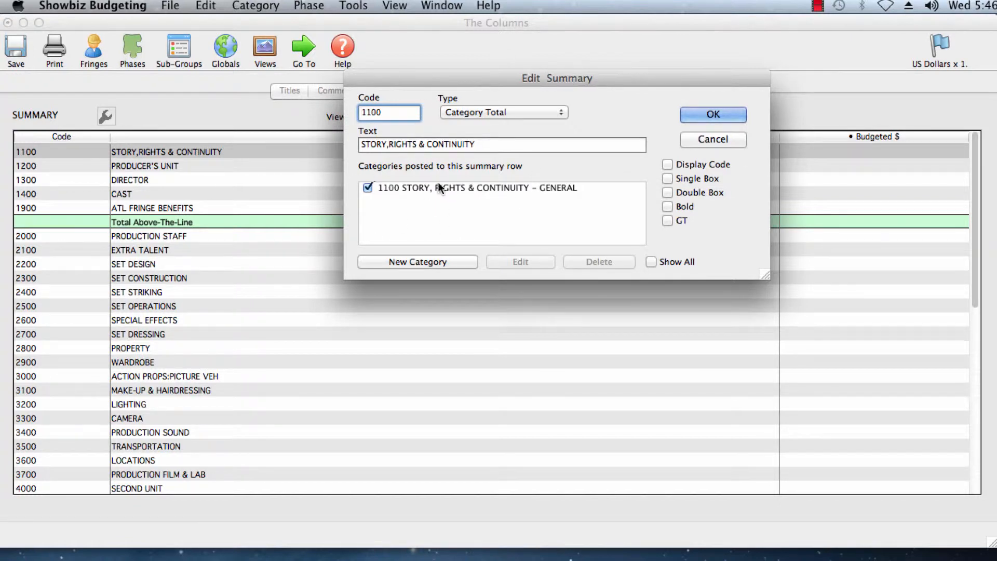
click(400, 188)
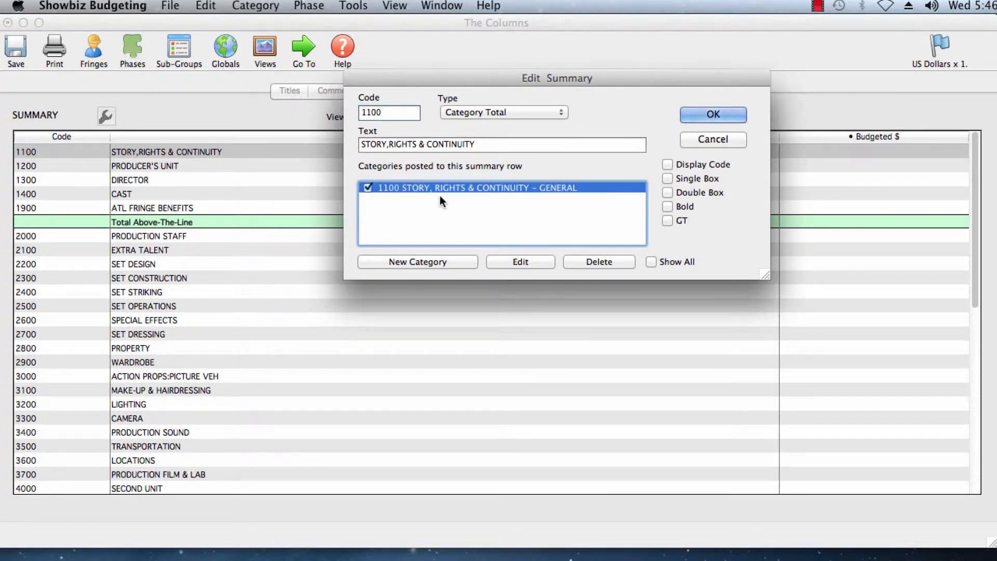
click(513, 262)
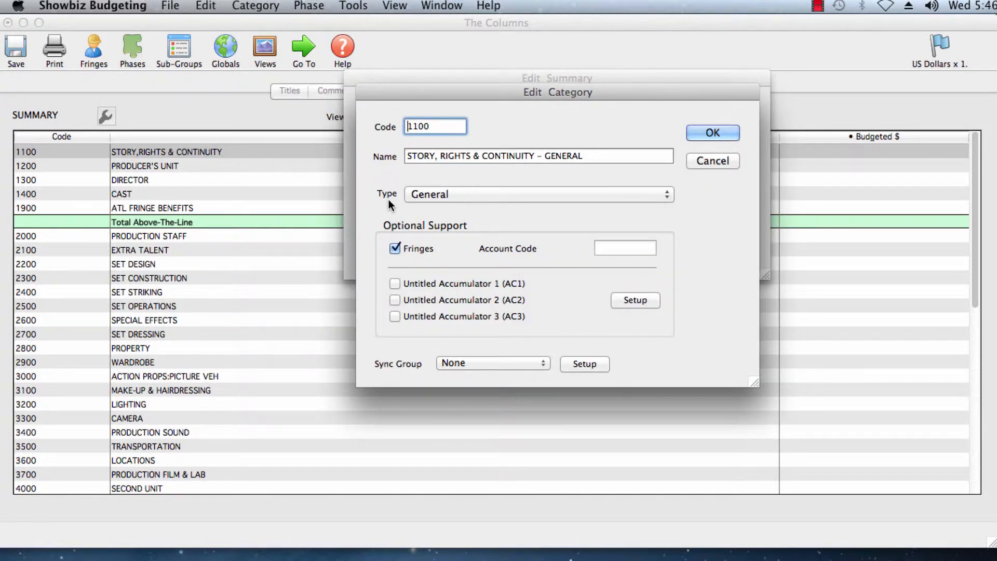
click(666, 193)
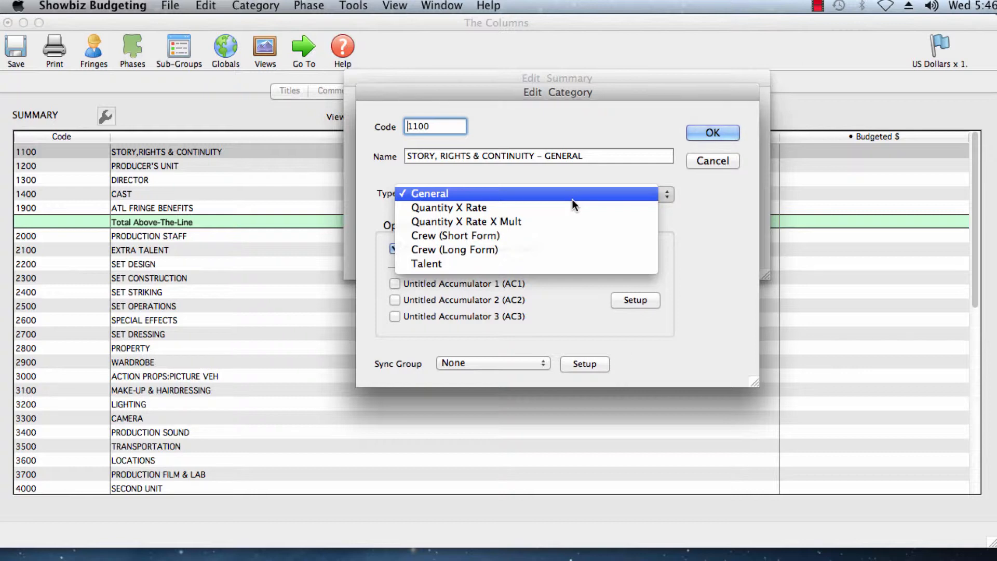
click(705, 163)
click(706, 133)
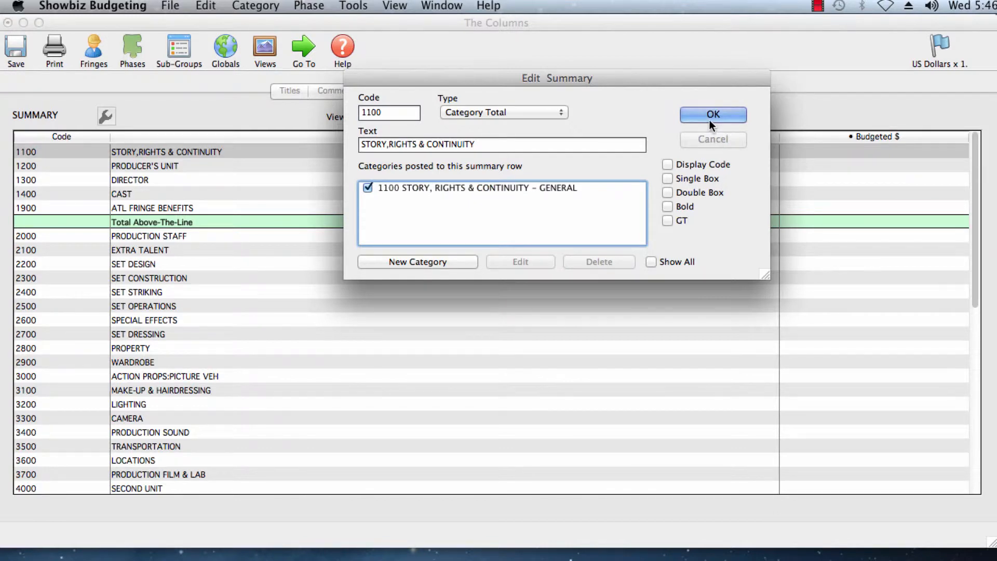
click(710, 118)
Step: In the detailed budget of category 1100 Story, Rights & Continuity, set the Writers budgeted amount to 5000
click(444, 91)
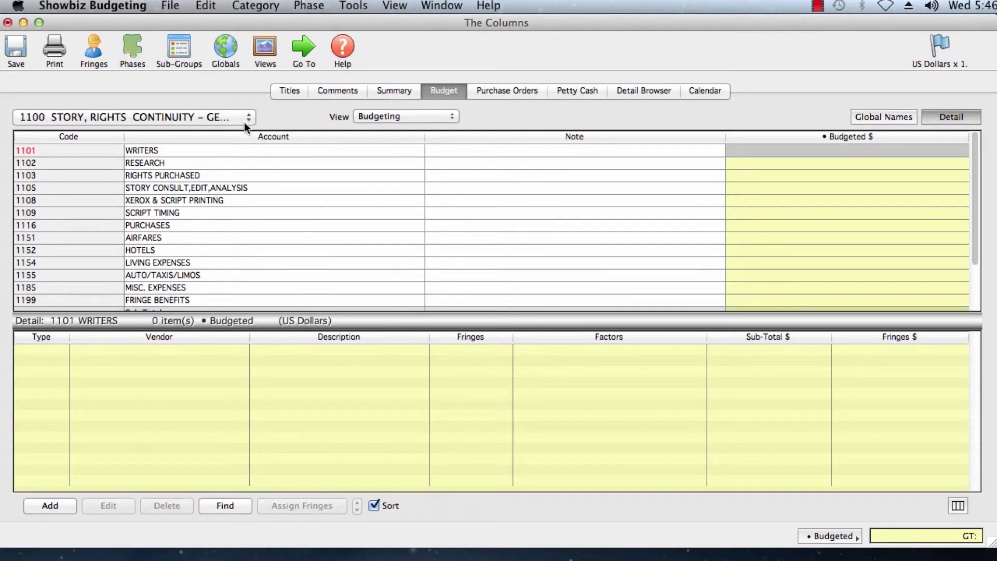
click(245, 120)
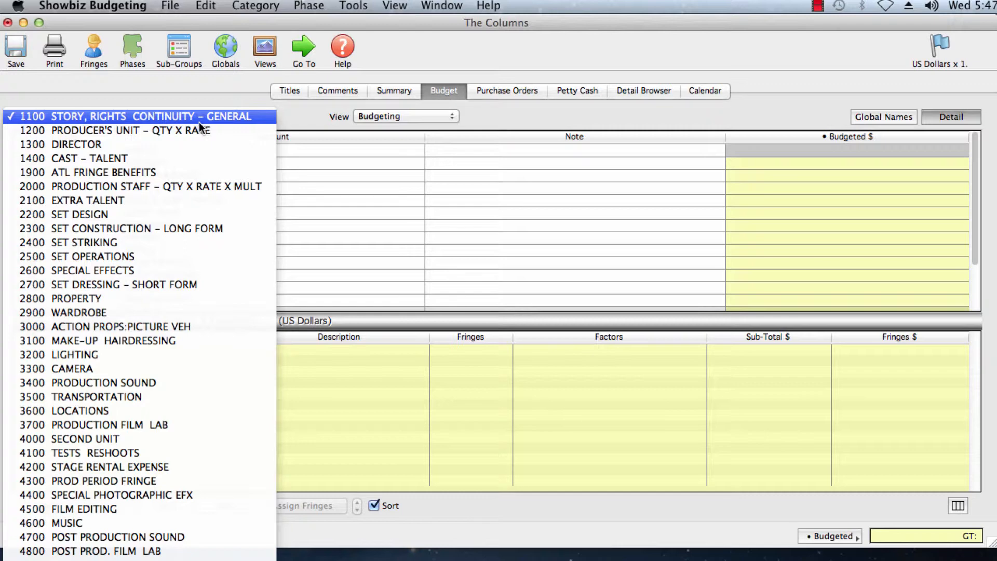
click(198, 120)
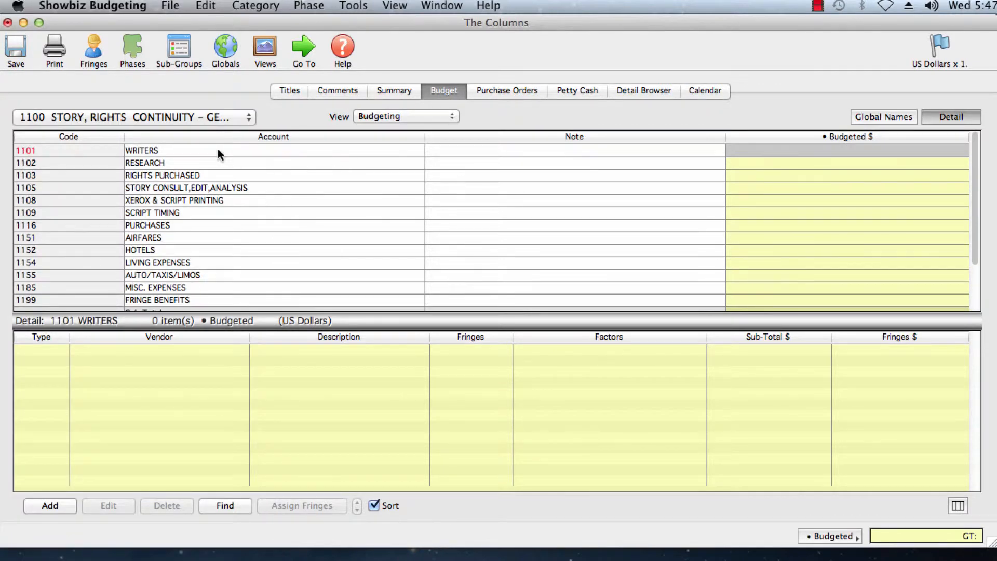
click(767, 151)
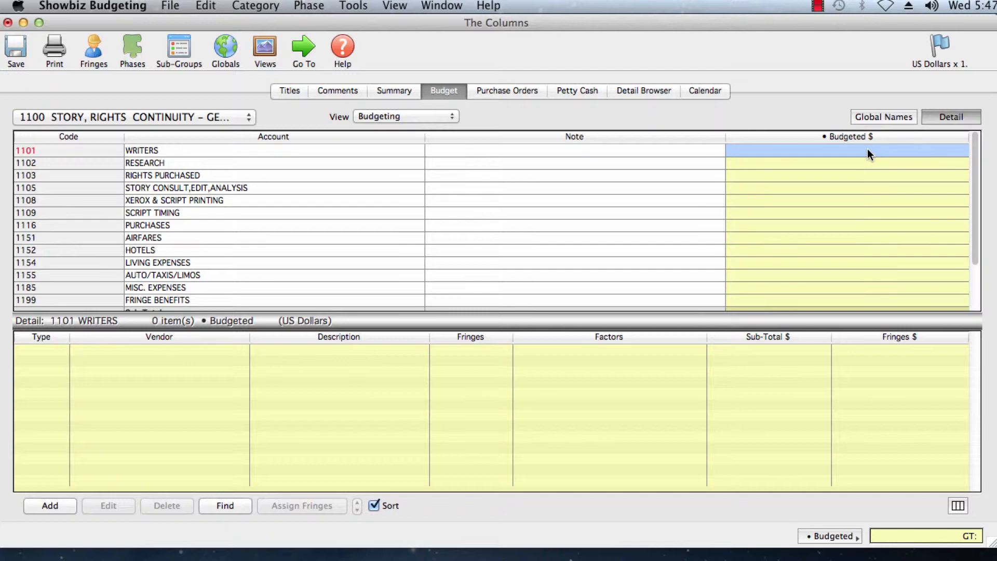
text(5000)
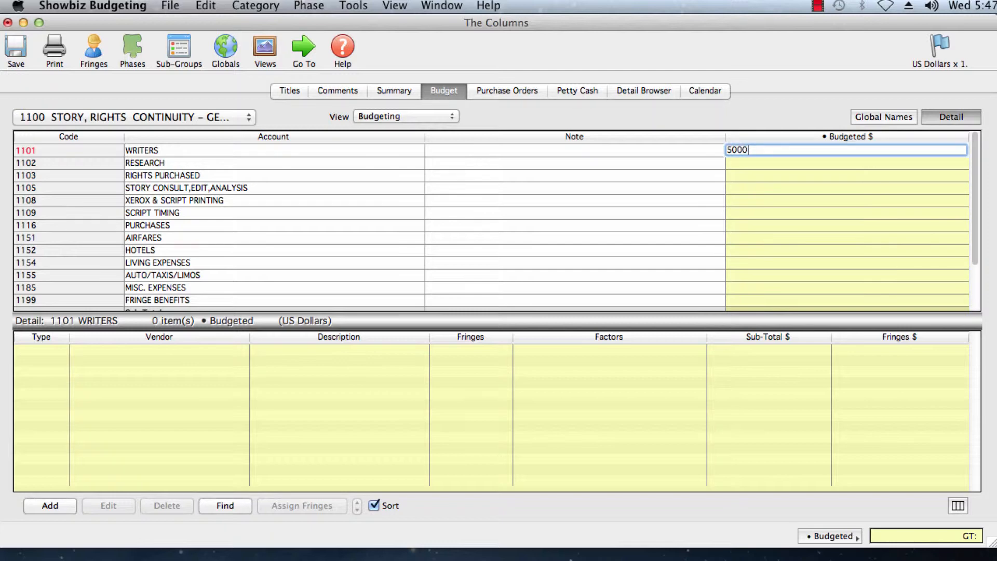
key(Return)
Step: Set the budgeted amount of the Research account to 400
click(870, 161)
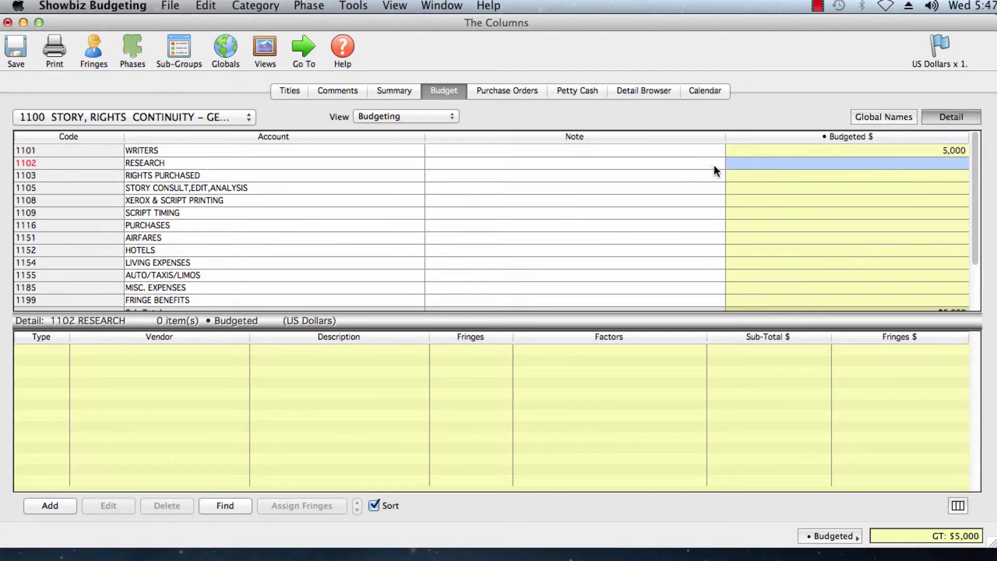
text(400)
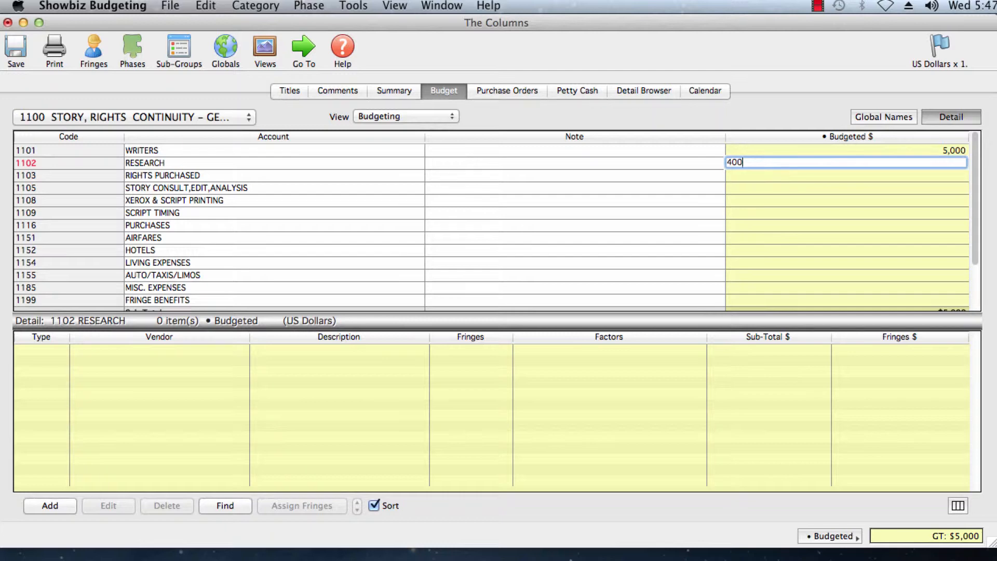
key(Return)
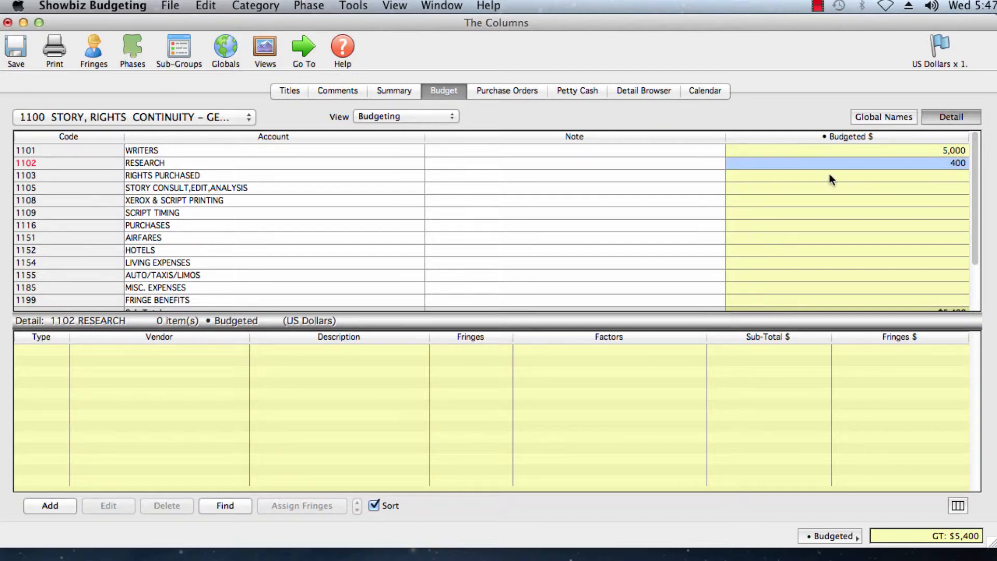
key(Return)
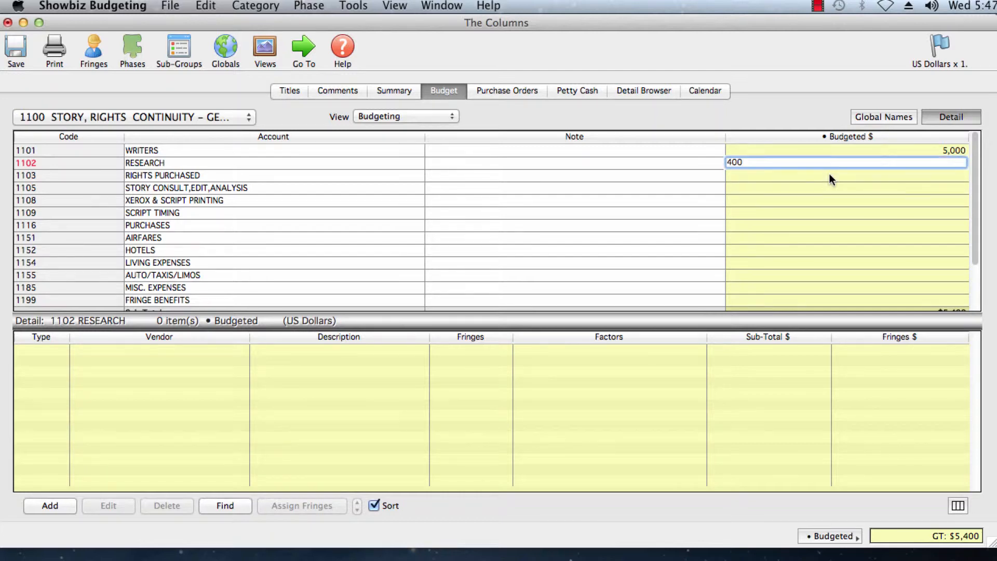
Step: Set the Rights Purchased budgeted amount to 6000 and check the totals of the category
click(829, 175)
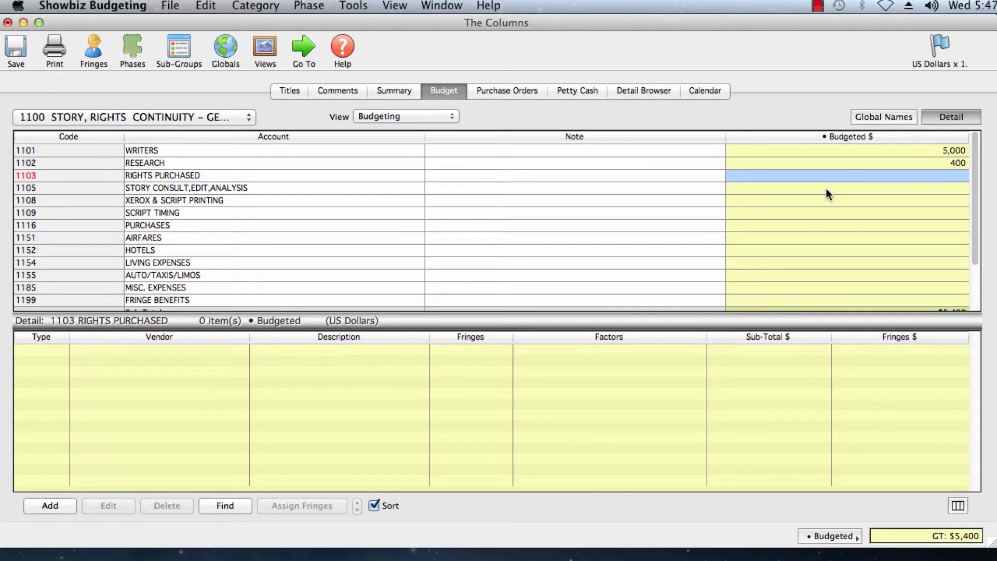
text(6,00)
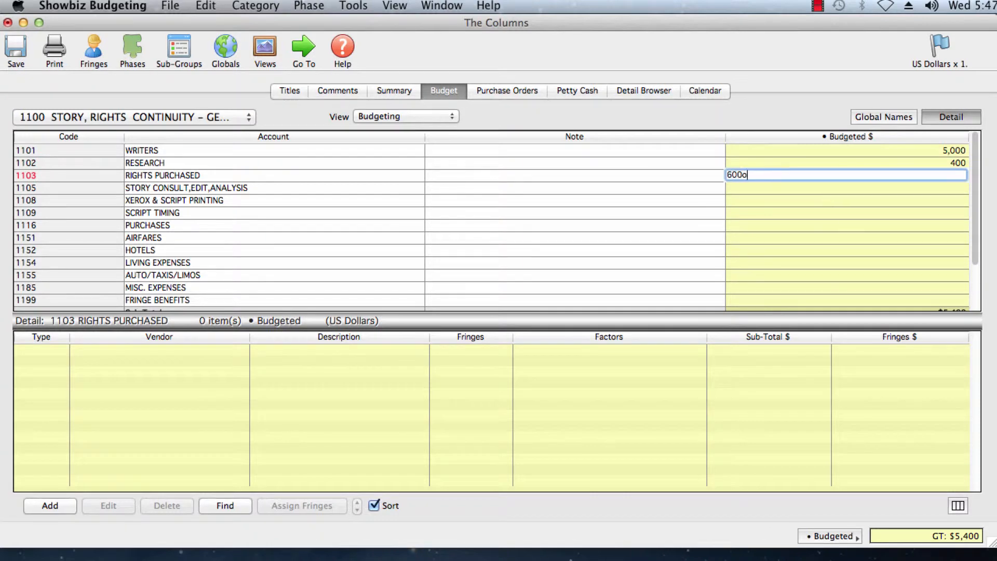
text(0)
click(864, 234)
drag(976, 228, 981, 289)
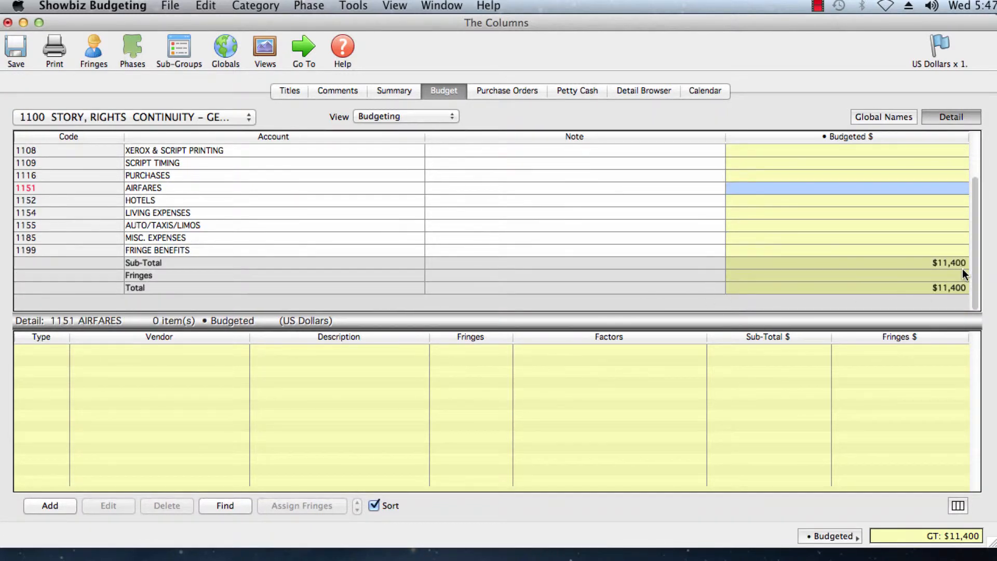
drag(974, 277, 974, 153)
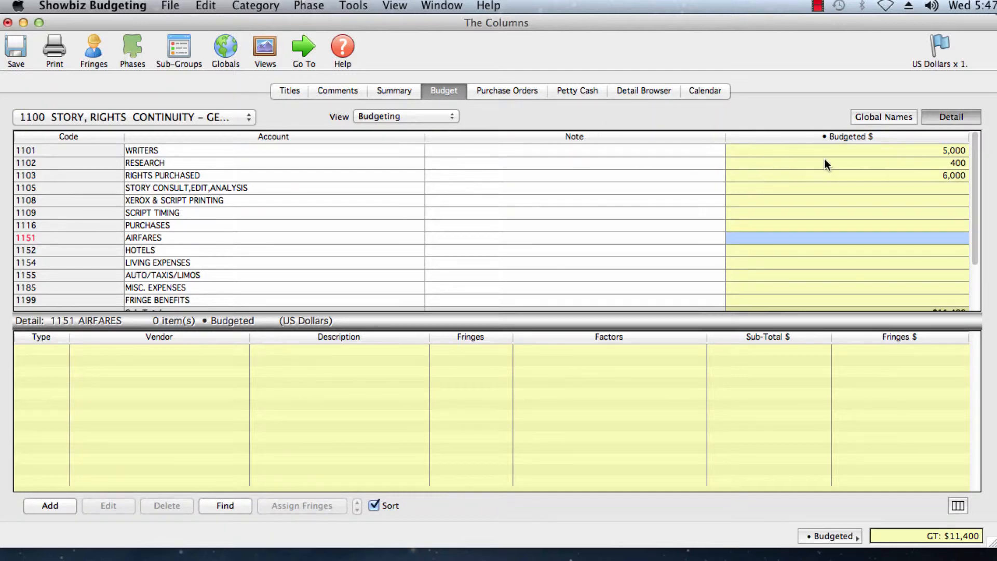
Step: In category 1200 Producer's Unit, budget Executive Producers with quantity 3, unit weeks and a rate of 5000
click(247, 119)
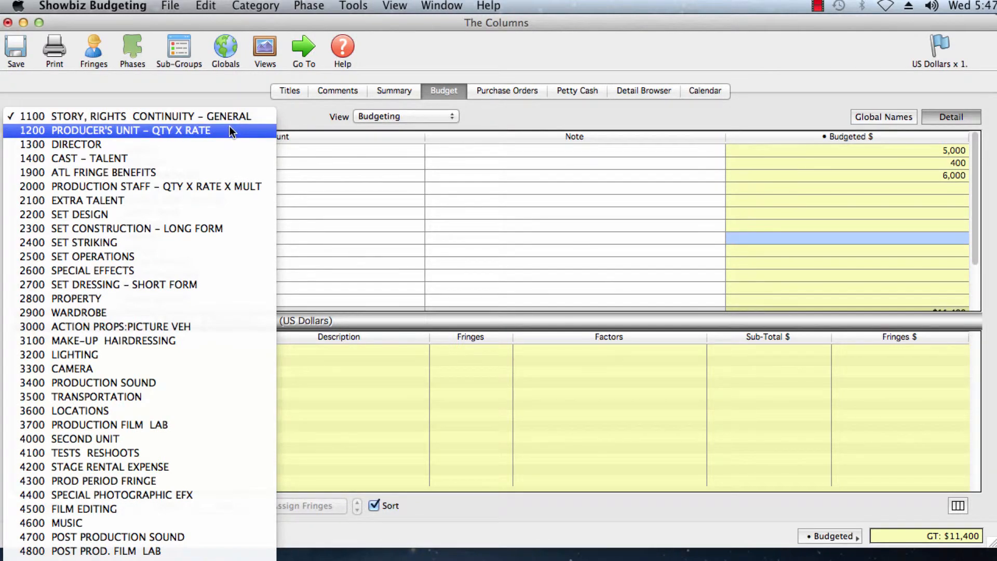
click(129, 130)
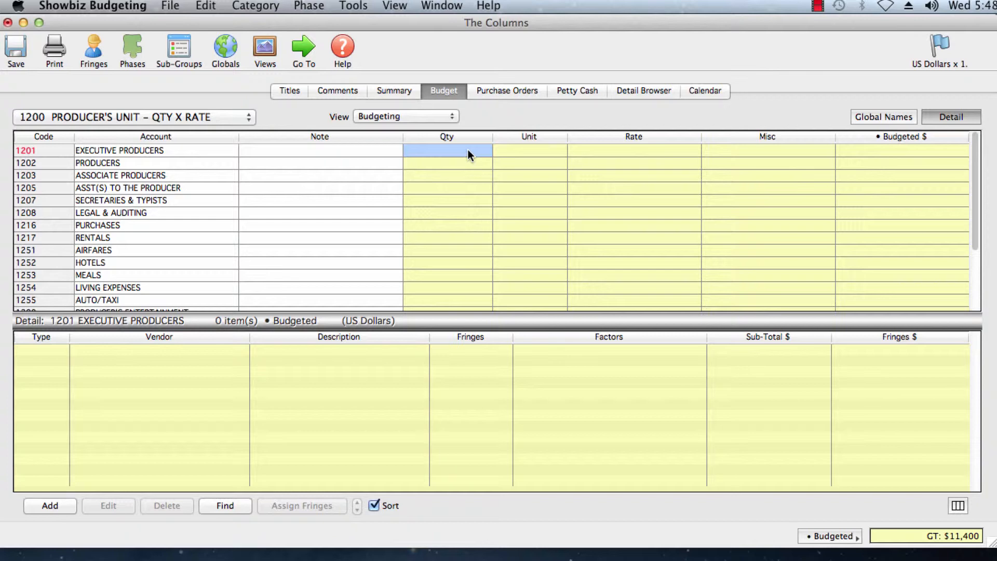
text(3)
click(527, 151)
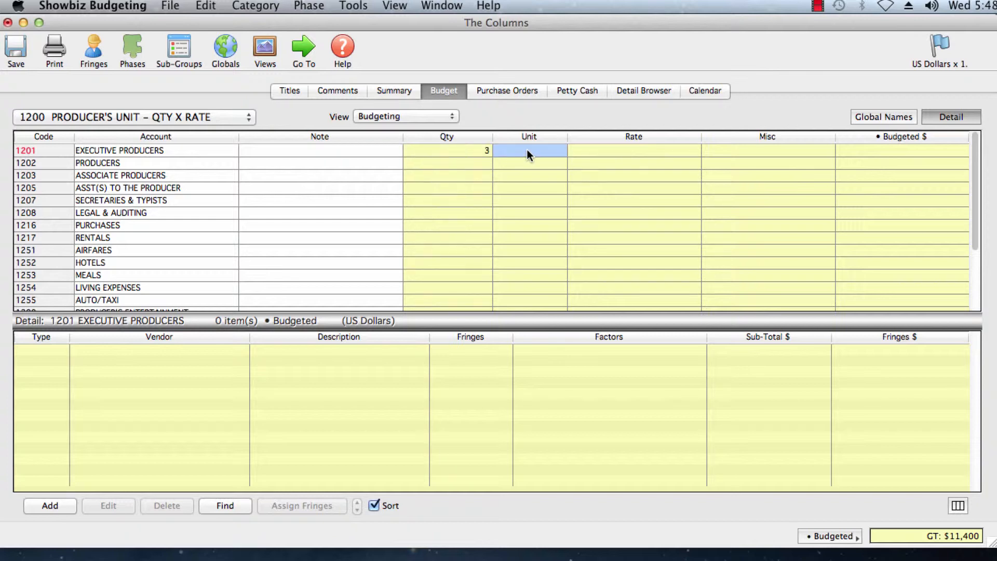
text(wee)
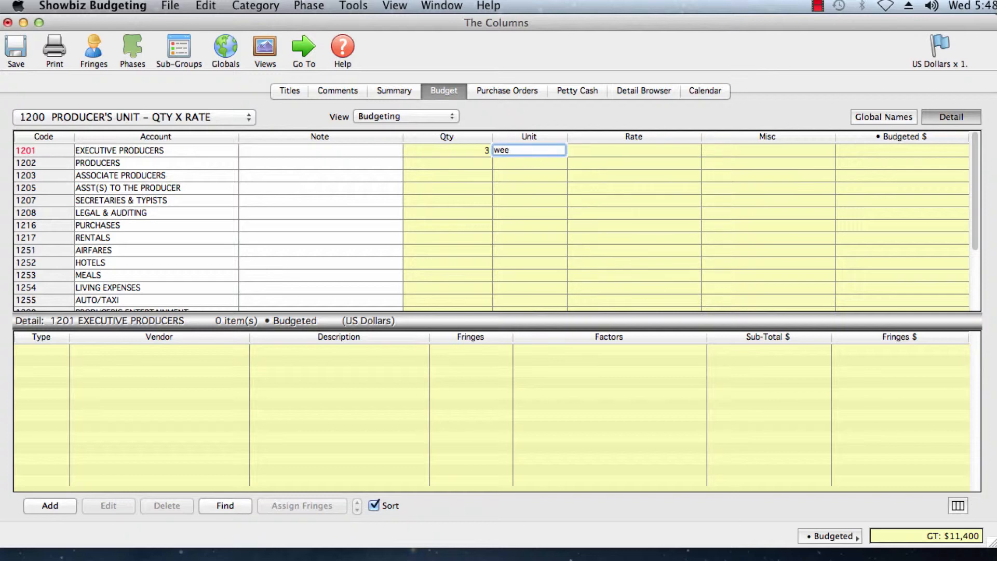
text(ks)
click(594, 151)
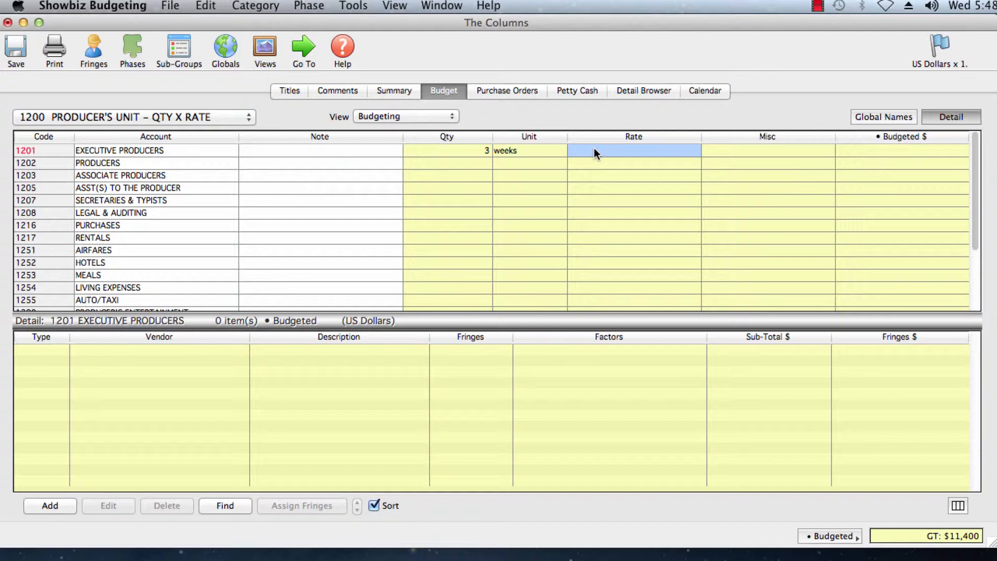
click(643, 155)
text(5000)
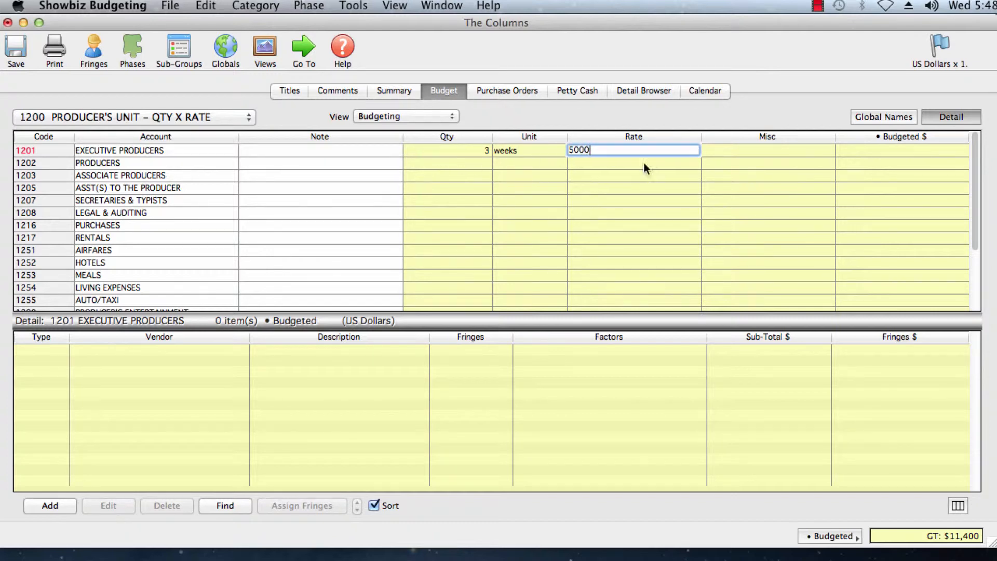
click(721, 150)
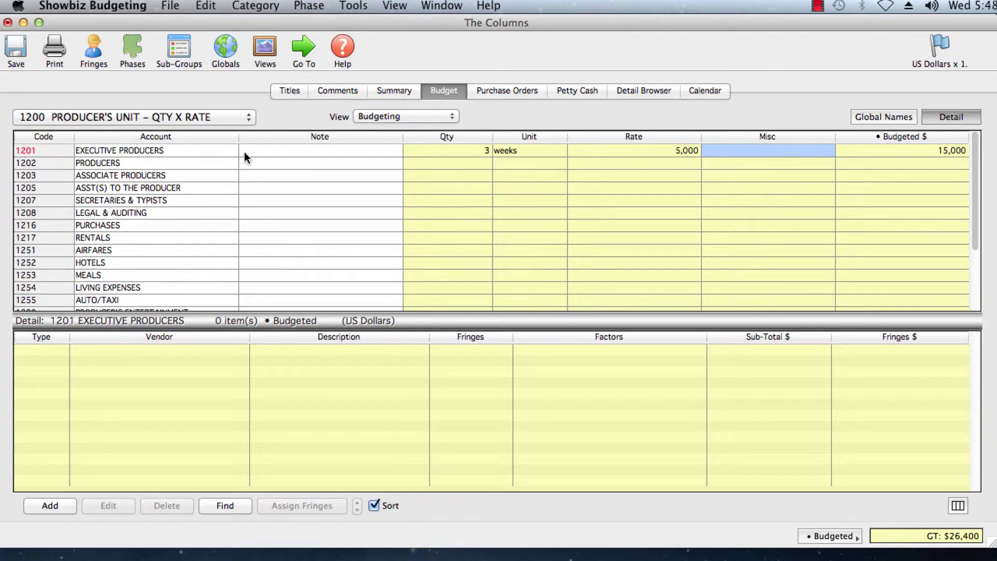
Step: Add a miscellaneous amount of 600 to the Executive Producers account
double_click(730, 154)
text(600)
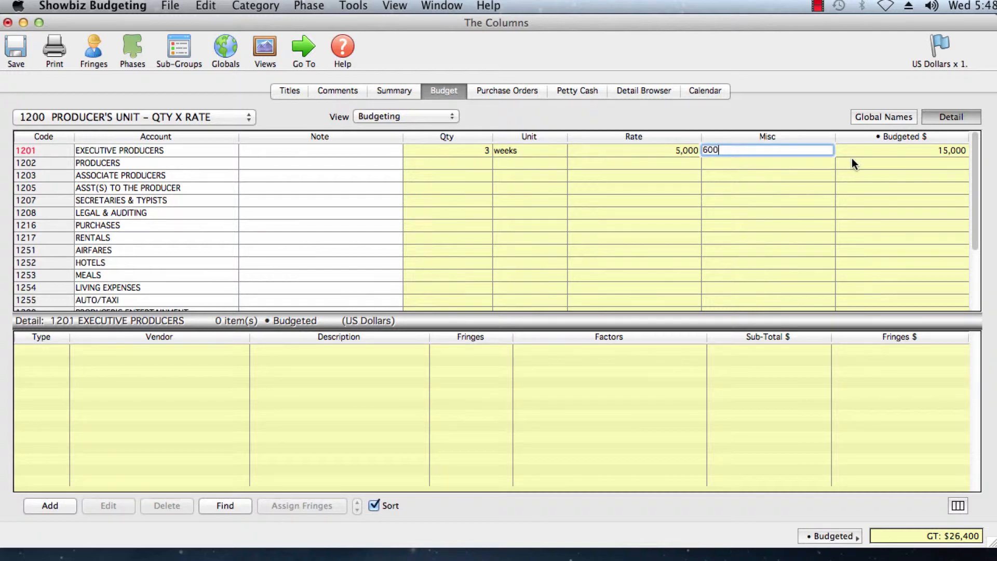
key(Return)
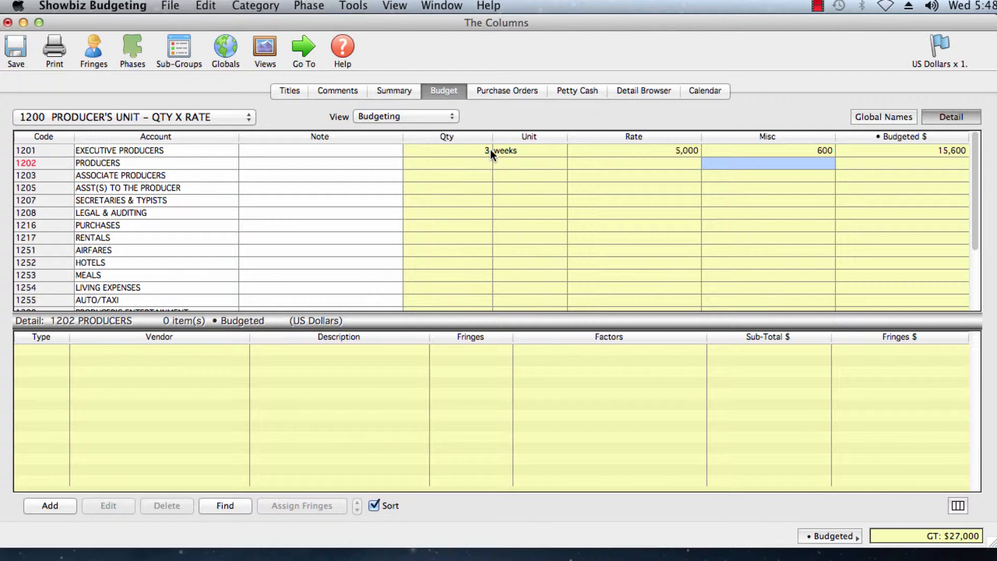
Step: In category 2000 Production Staff, budget the Unit Production Manager with quantity 1, unit week and a rate of 5000
click(243, 116)
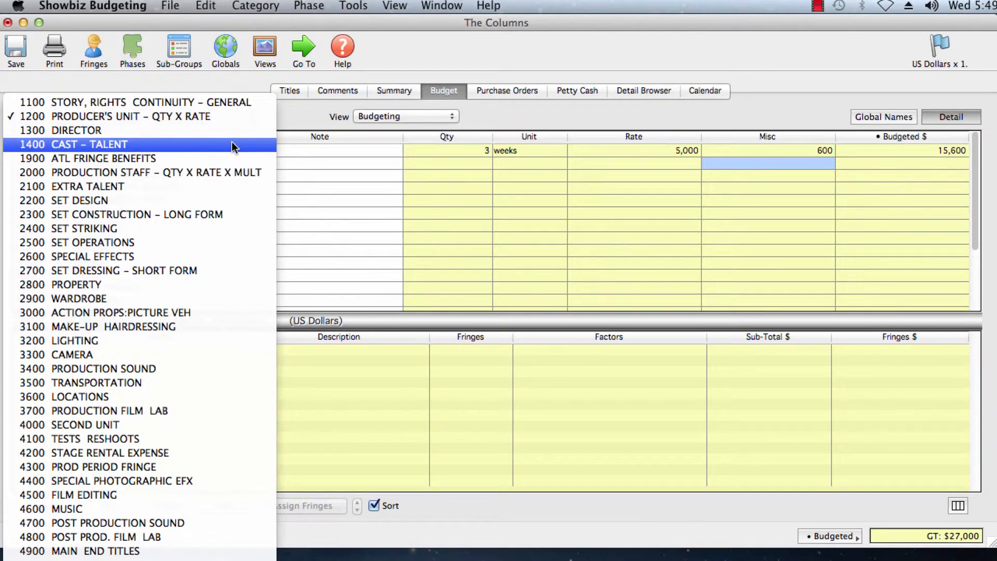
click(232, 173)
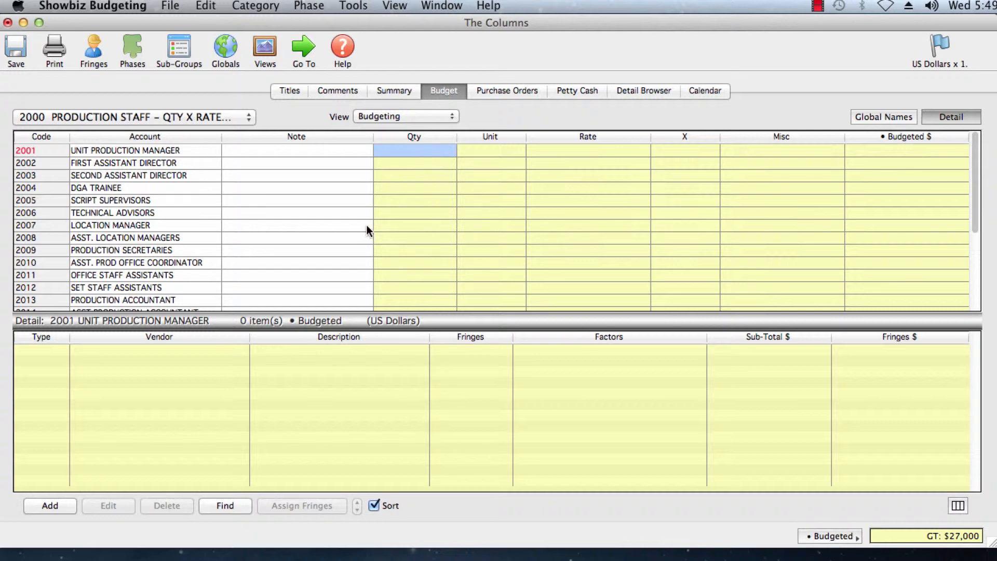
text(1)
click(469, 152)
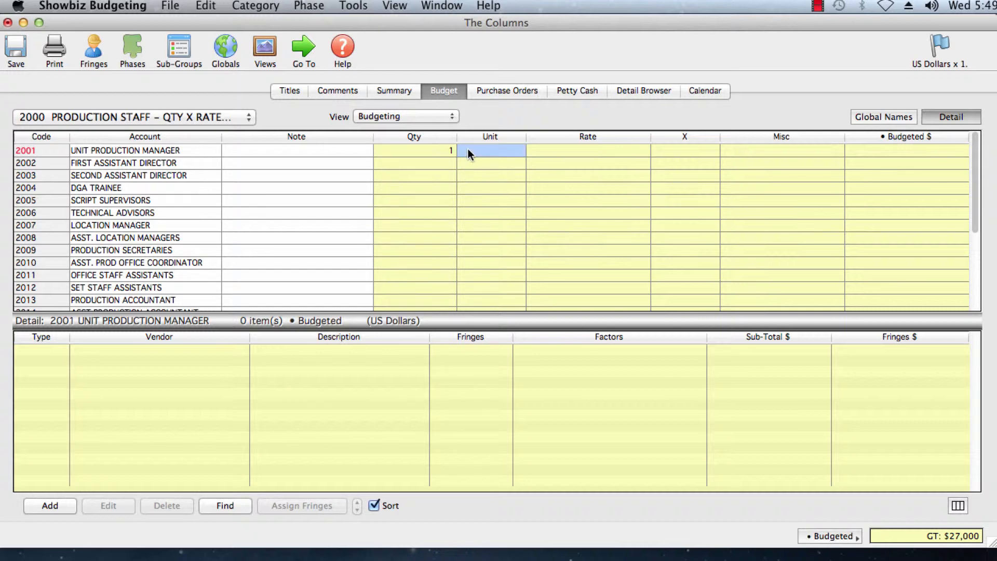
text(week)
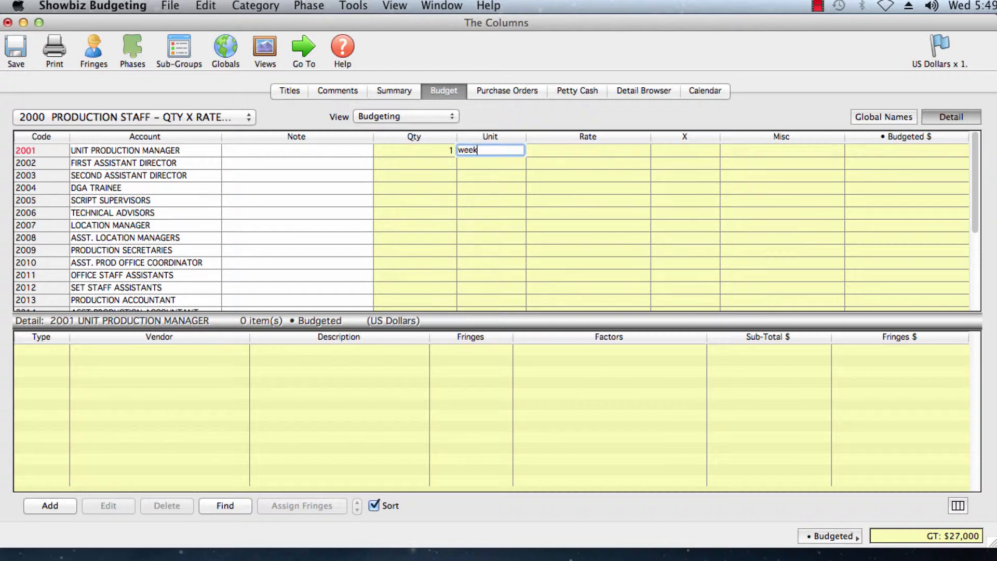
key(Tab)
text(5)
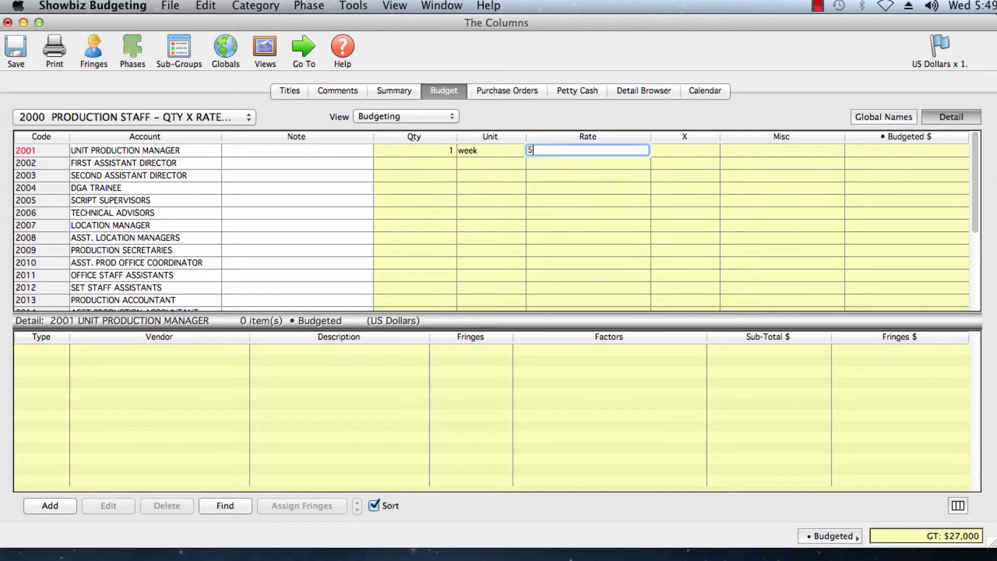
text(000)
click(670, 150)
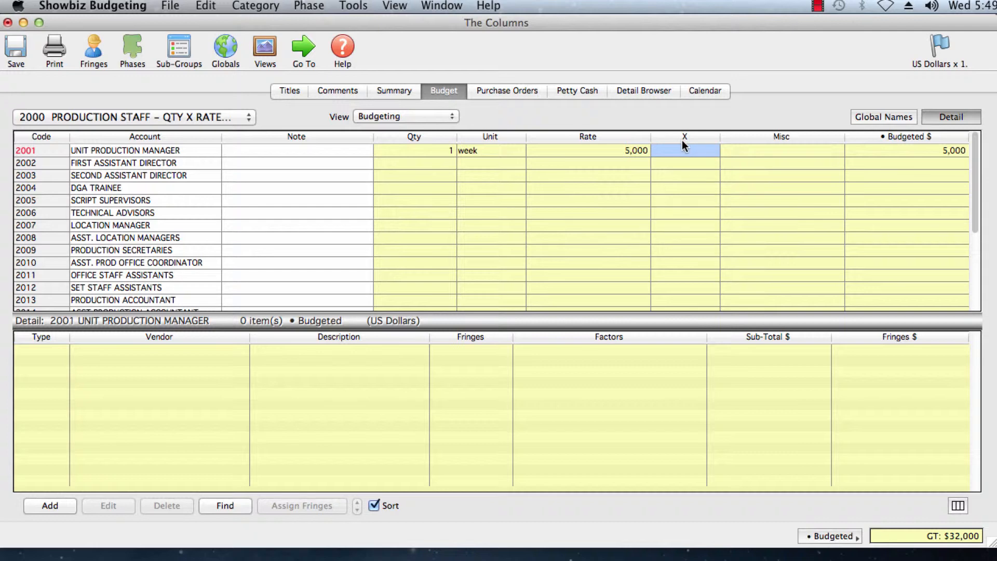
Step: Give the Unit Production Manager account a multiplier of 2 and a miscellaneous amount of 1200
text(2)
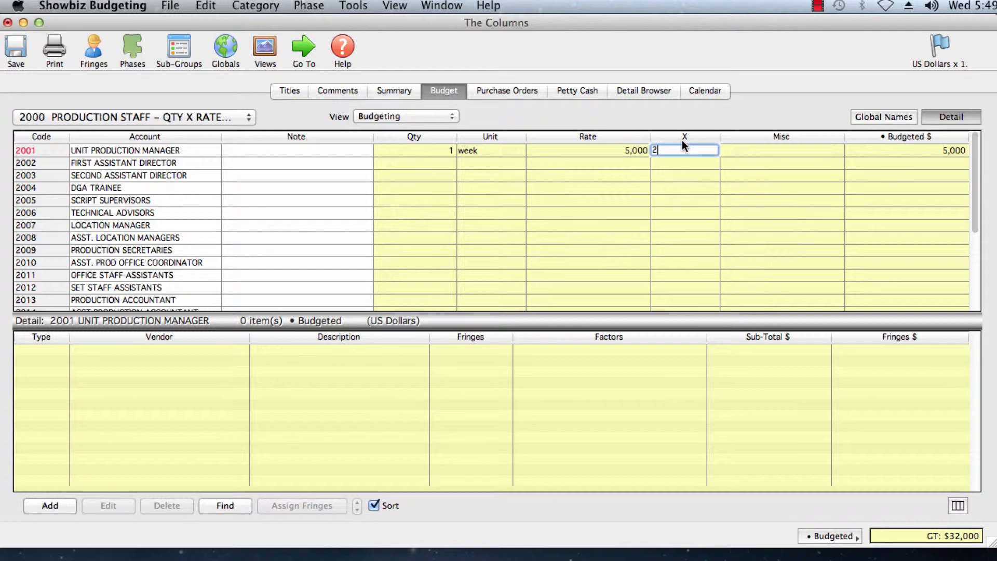
click(744, 151)
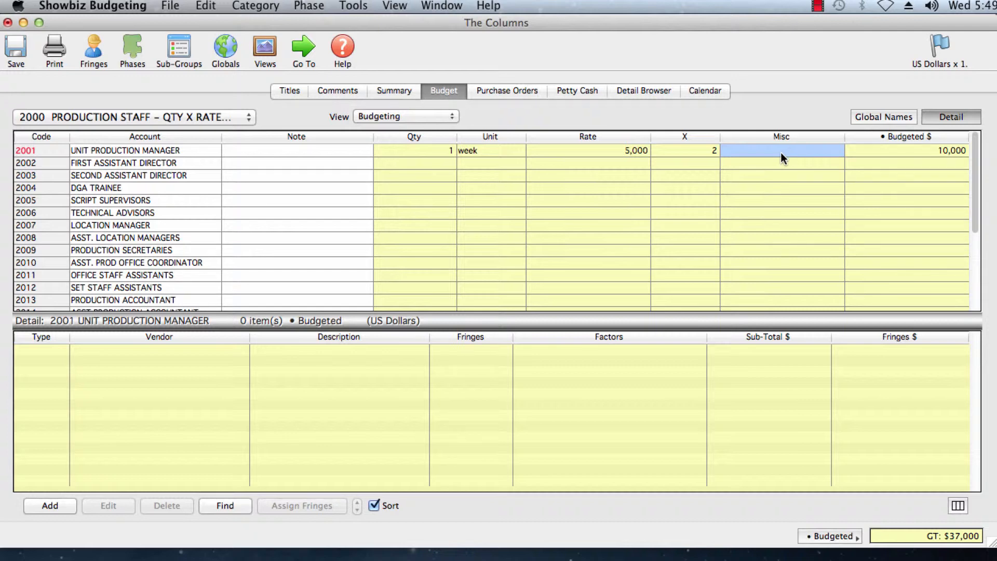
text(12)
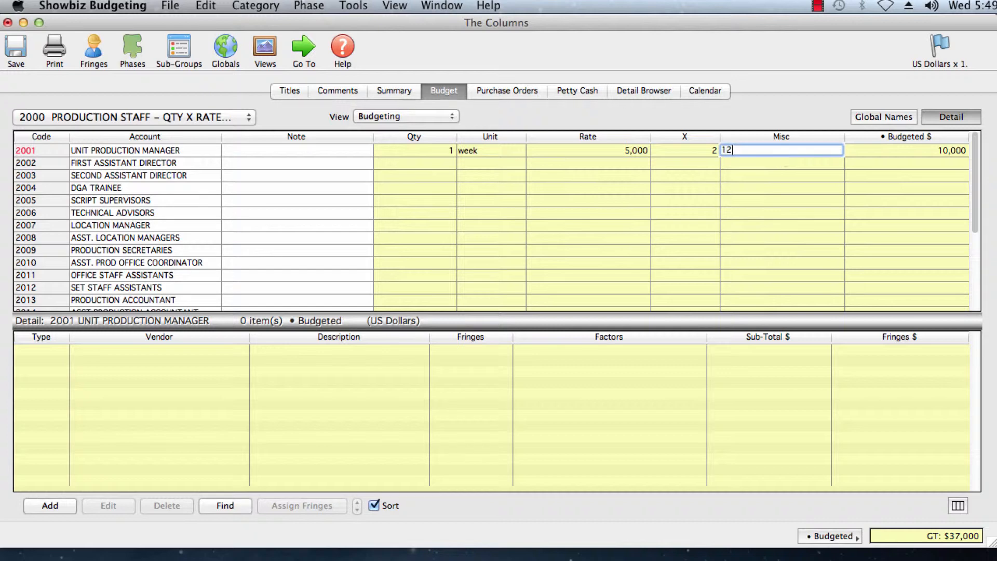
text(00)
key(Return)
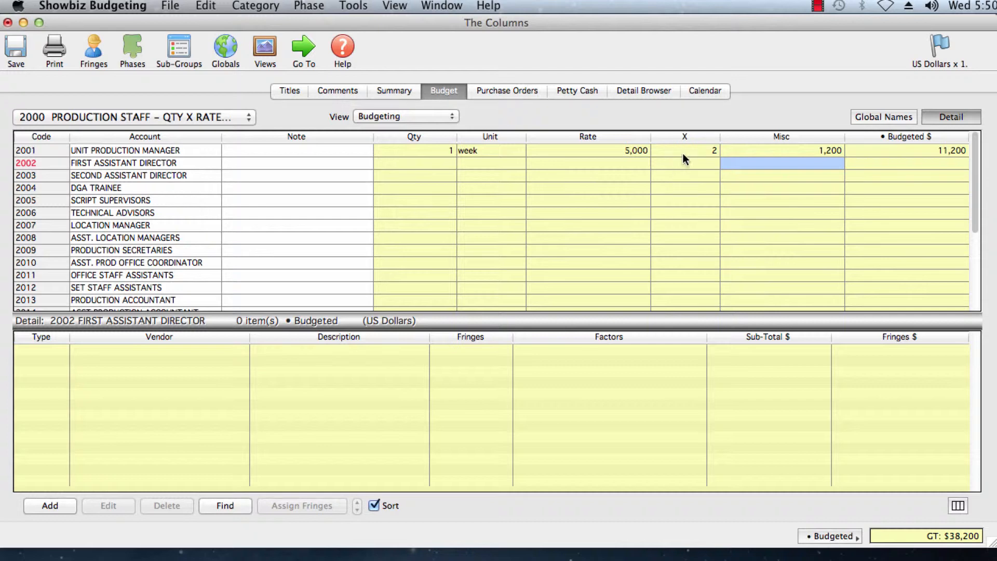
Step: In category 1400 Cast - Talent, budget Stars/Leads with an overtime base of 8, quantity 1 and a rate of 1000
click(247, 117)
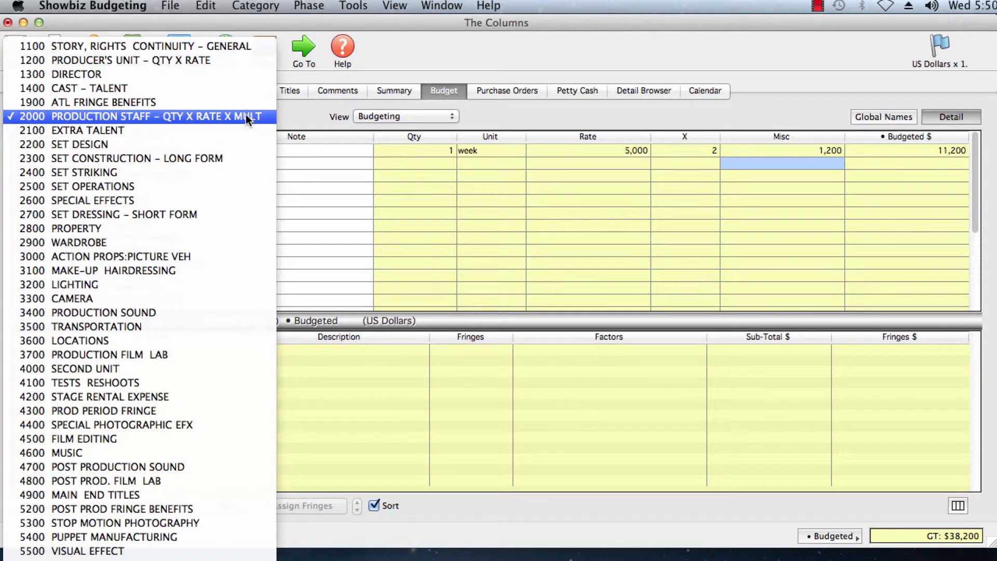
click(154, 89)
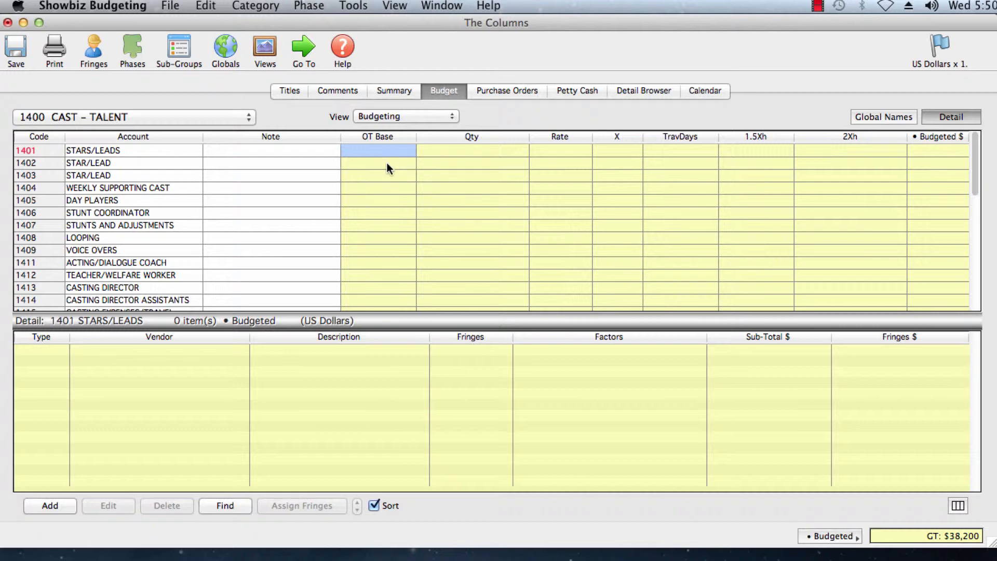
text(8)
click(474, 149)
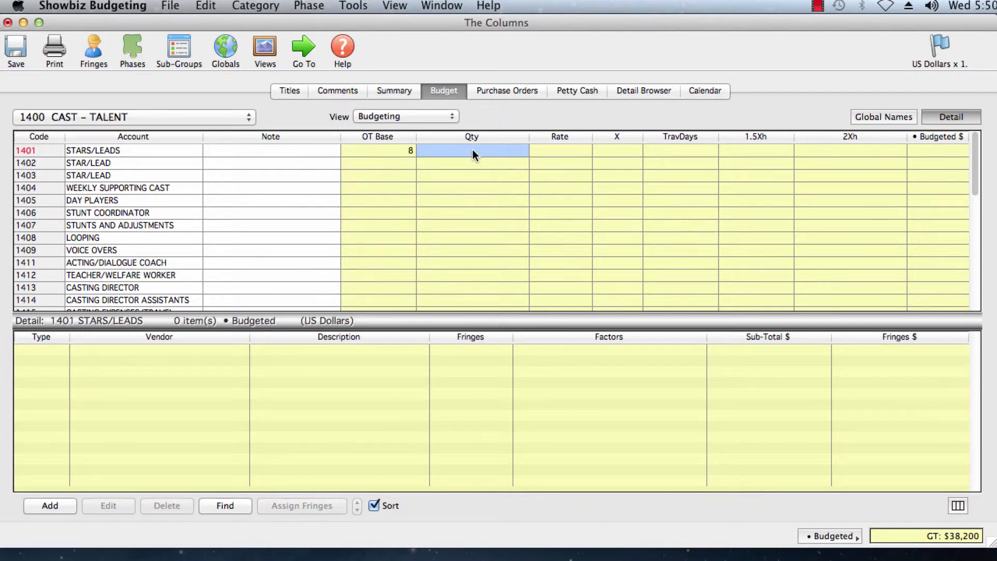
text(1)
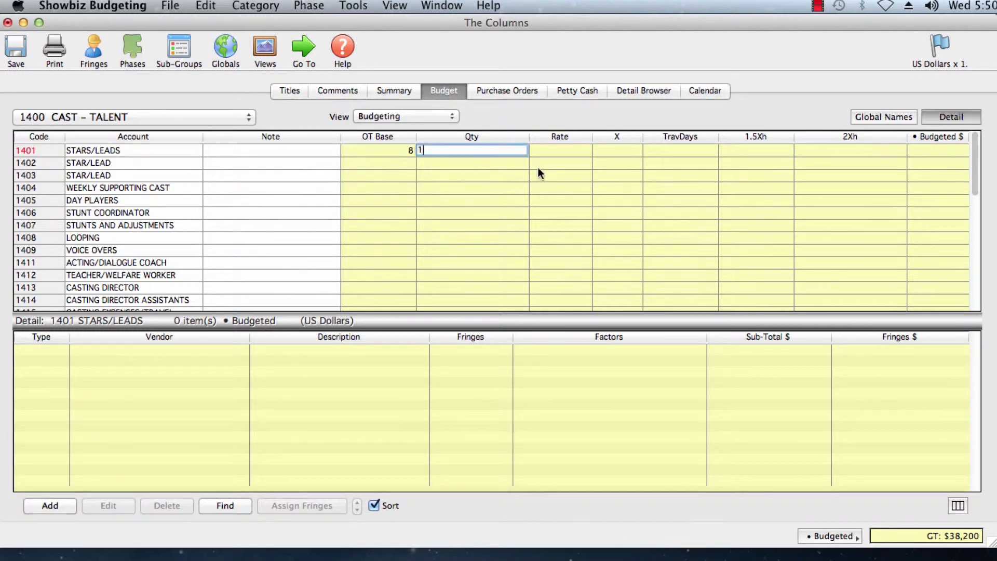
click(554, 154)
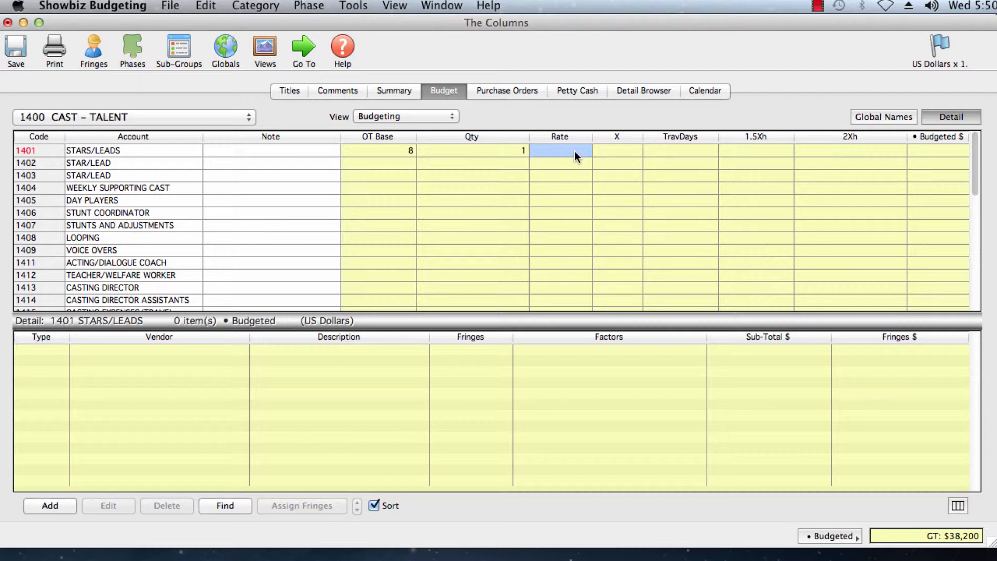
text(1000)
click(610, 151)
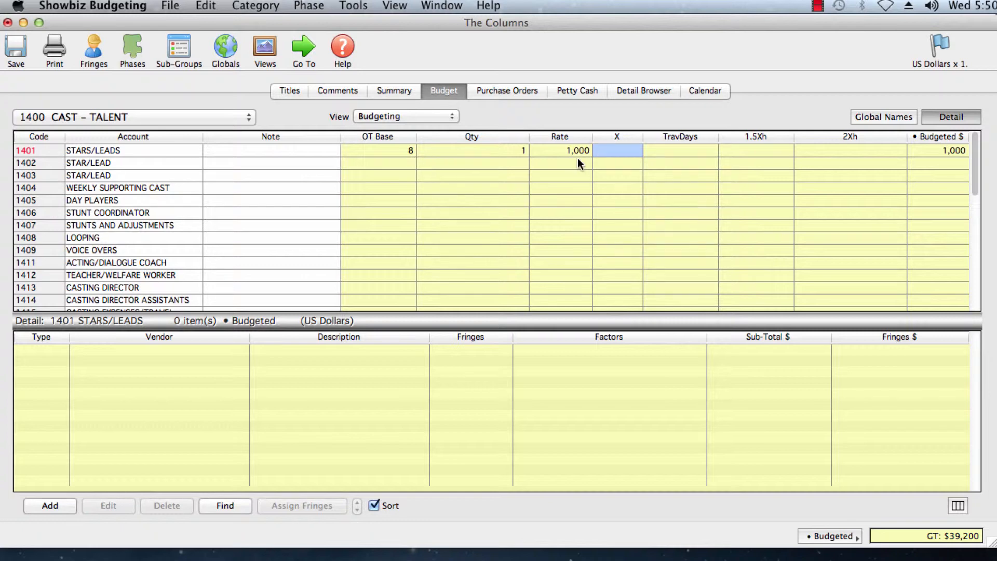
Step: Add 1 hour of 1.5X overtime and 1 hour of 2X overtime to the first Stars/Leads account
click(751, 149)
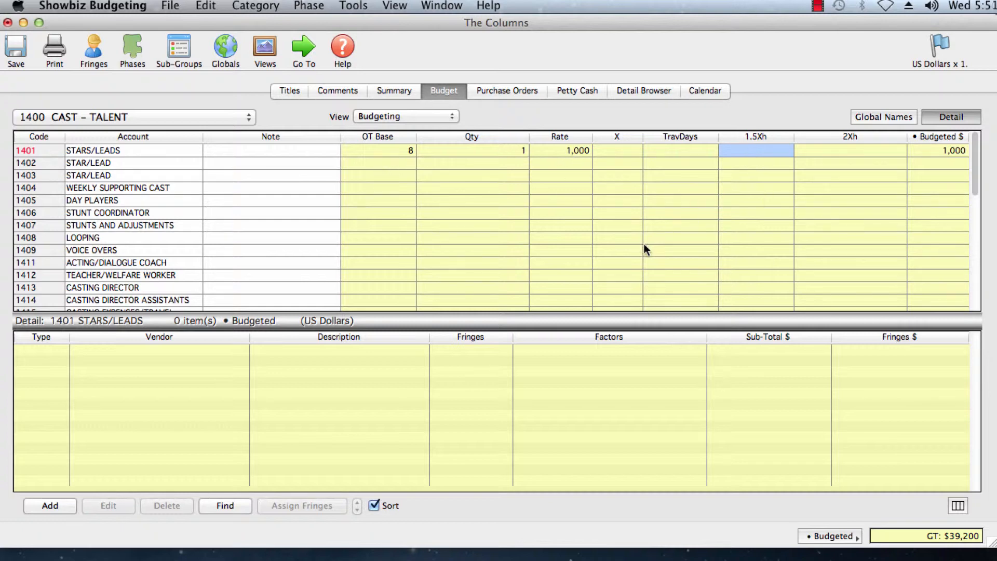
text(1)
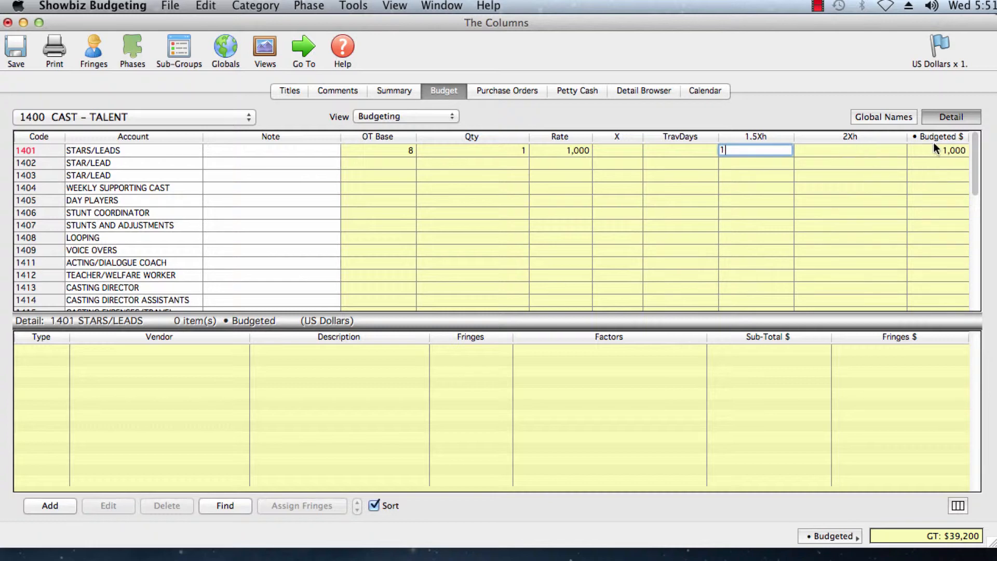
click(895, 149)
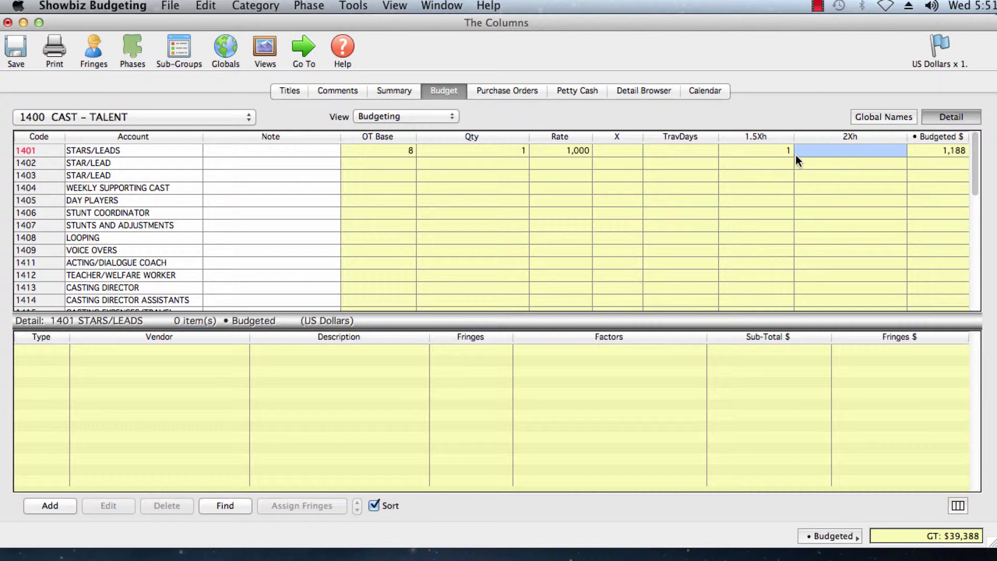
text(1)
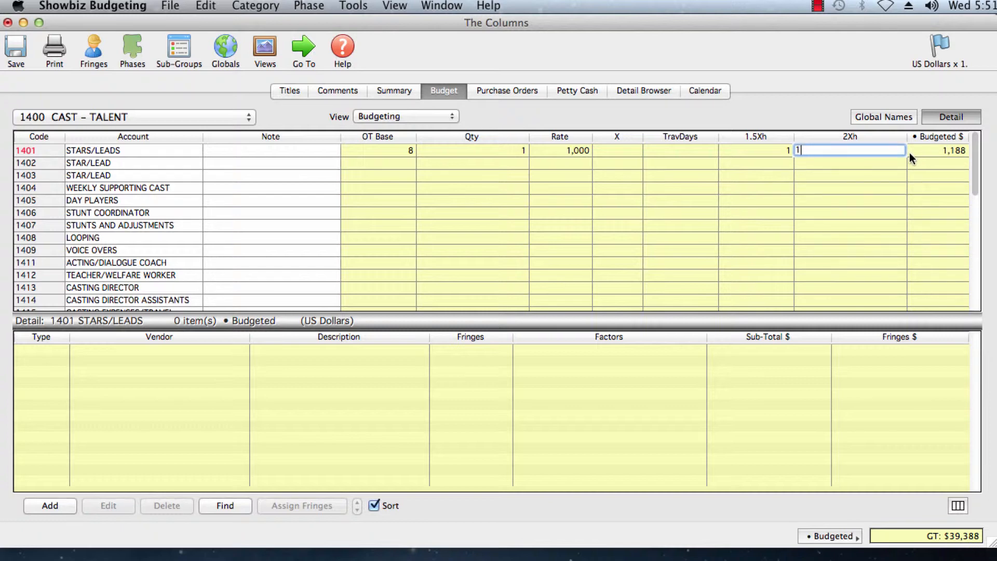
key(Return)
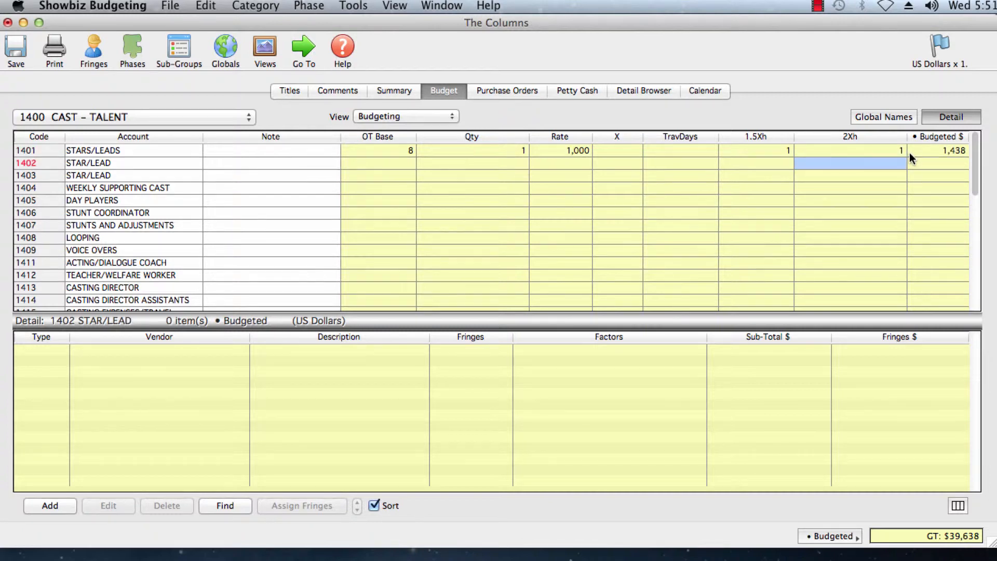
Step: Set the travel days of the Stars/Leads account to 1 and its X multiplier to 2
click(693, 150)
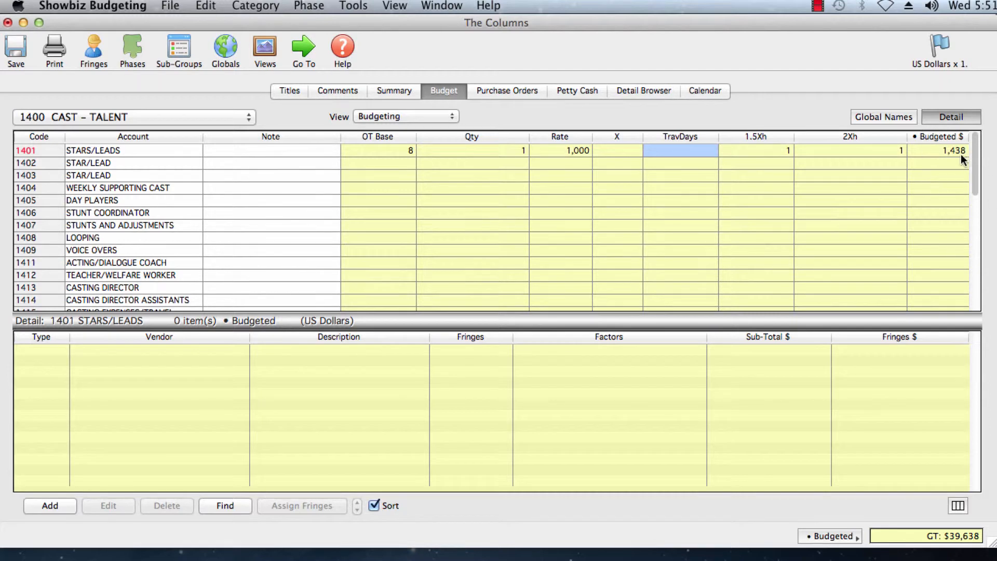
text(1)
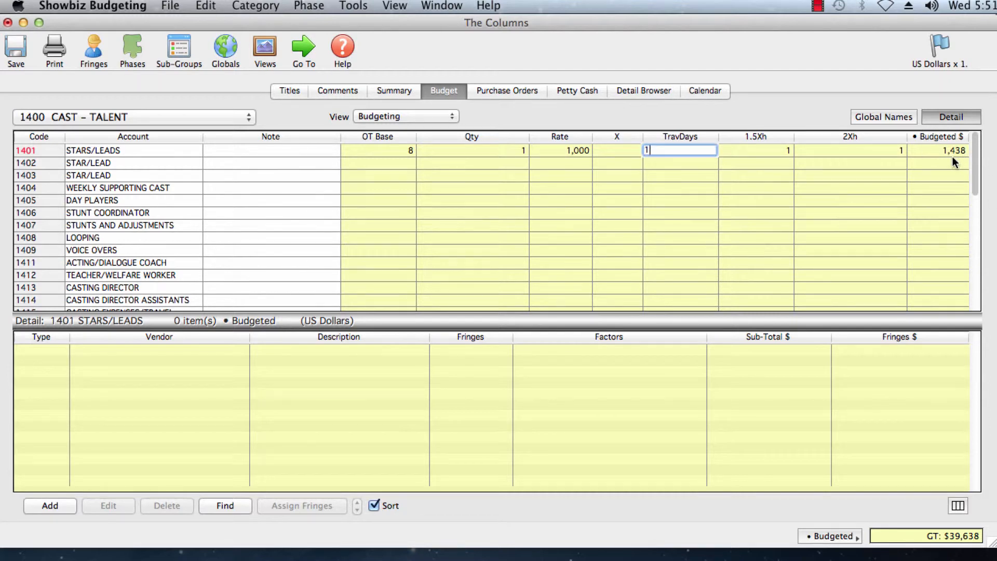
click(849, 152)
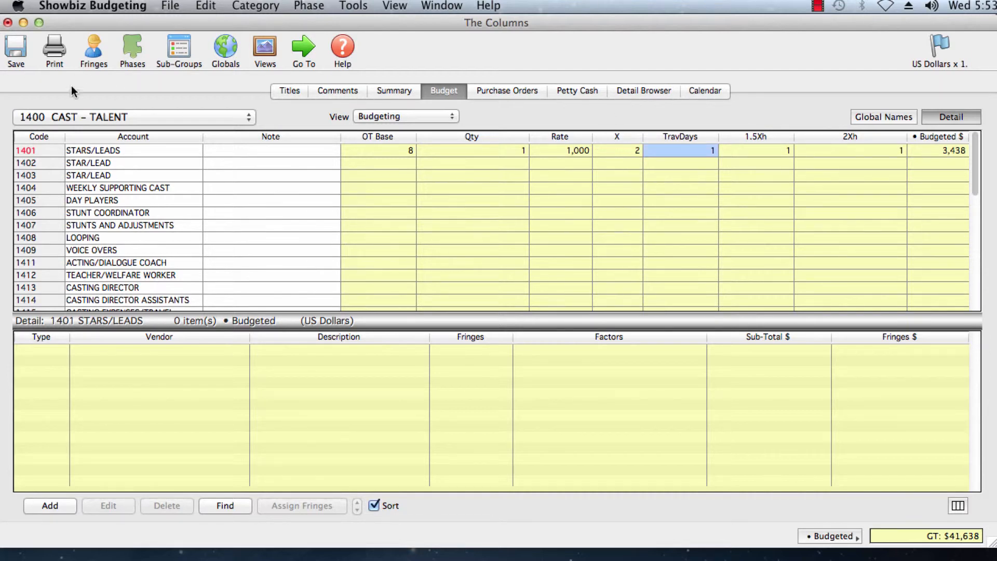
Step: In category 2300 Set Construction, budget Construction Labor with overtime base 10, quantity 4, unit days and a rate of 600
click(249, 119)
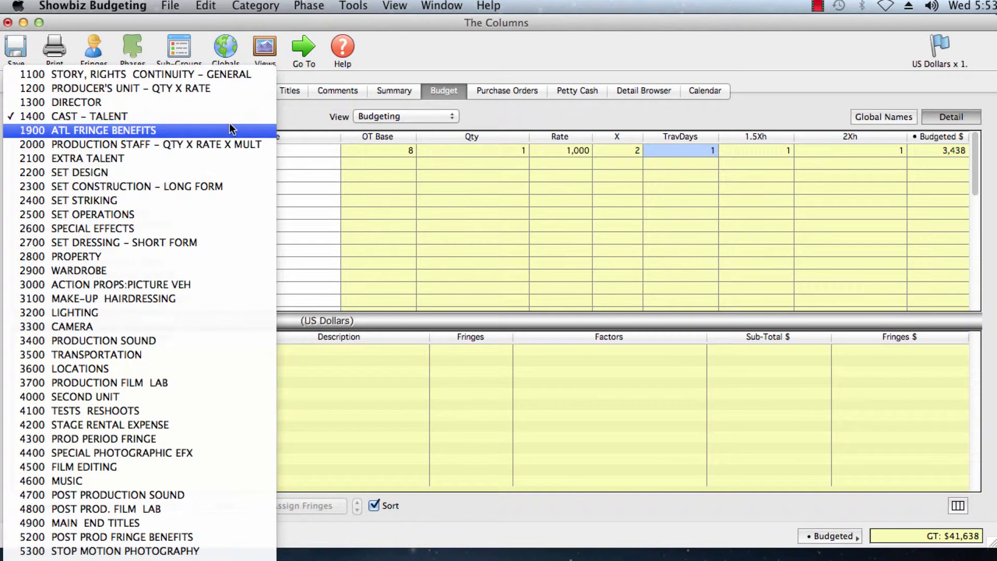
click(179, 190)
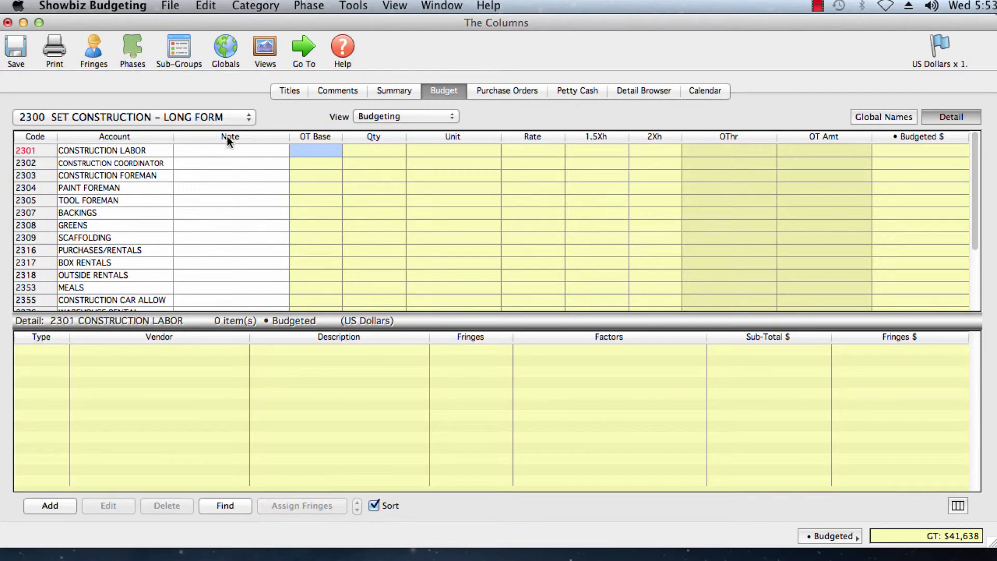
click(308, 150)
text(10)
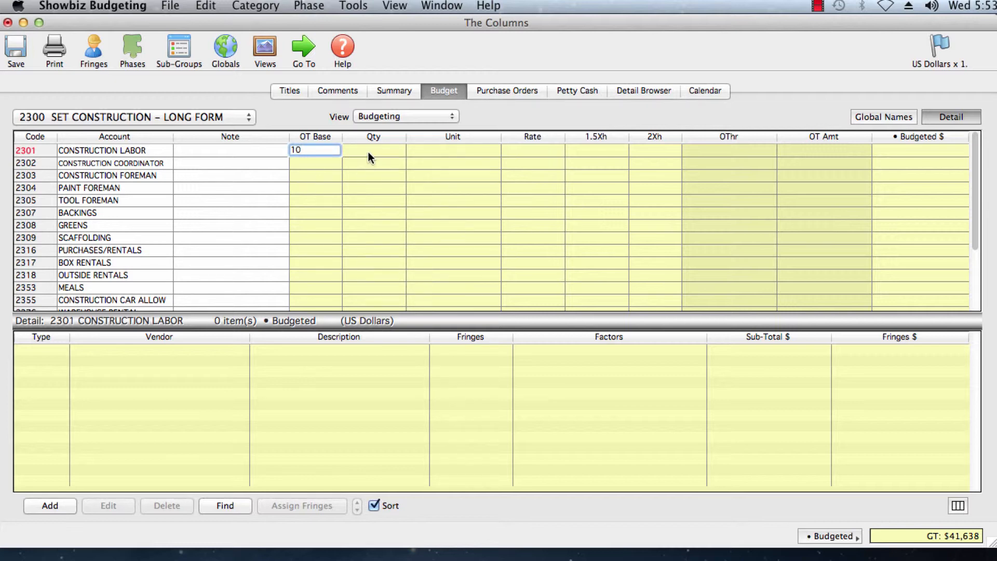
click(369, 152)
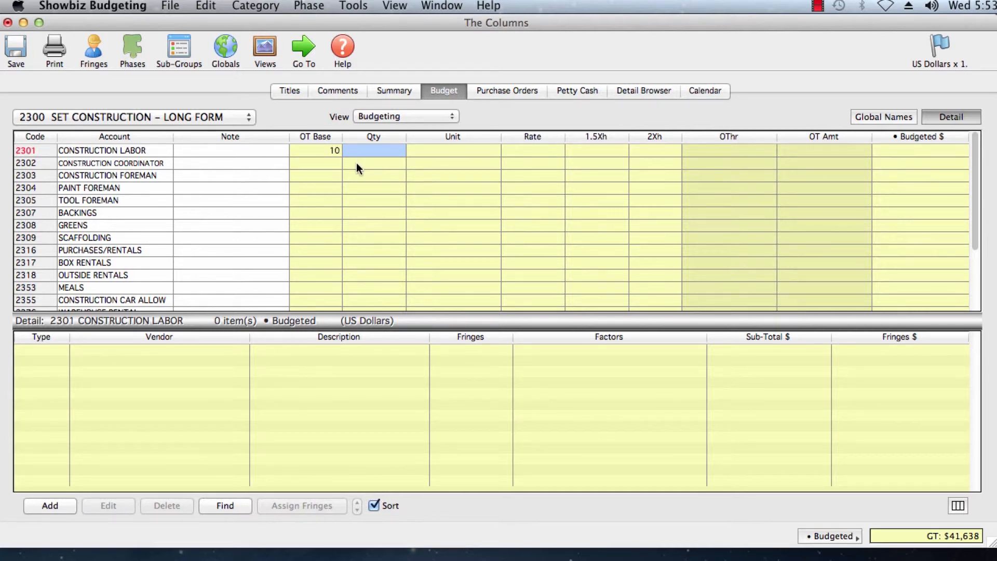
click(420, 155)
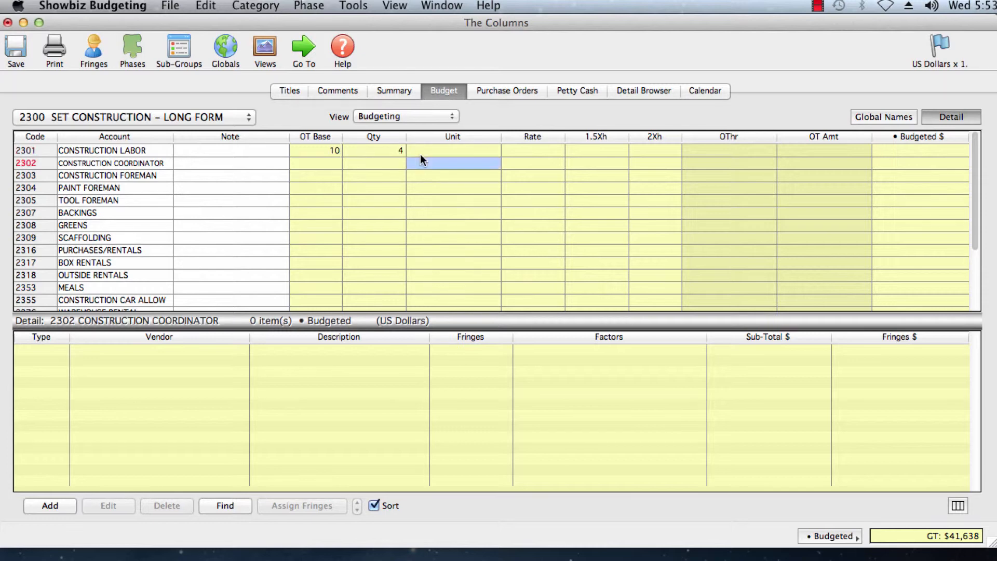
click(416, 153)
text(da)
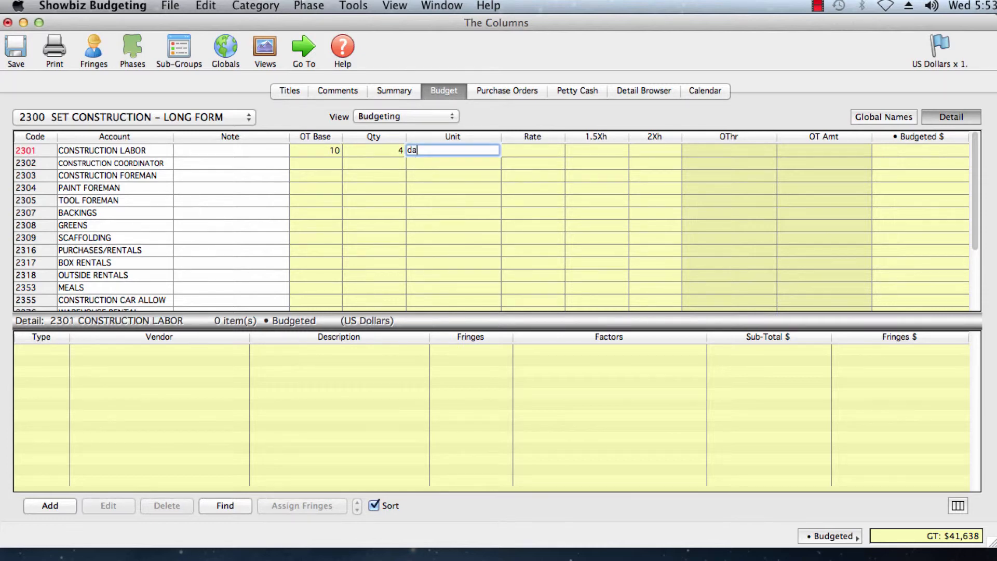
text(ys)
click(529, 145)
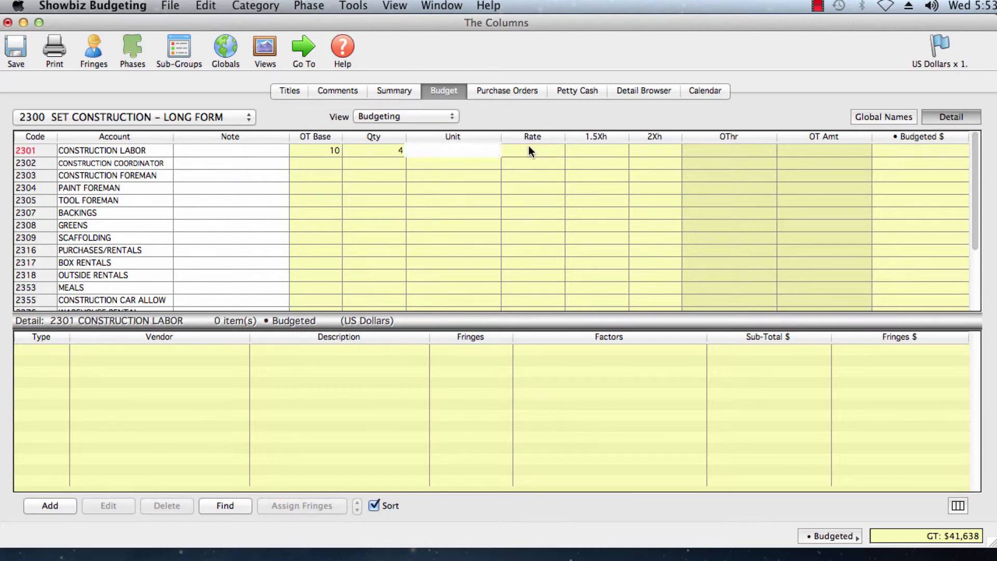
text(600)
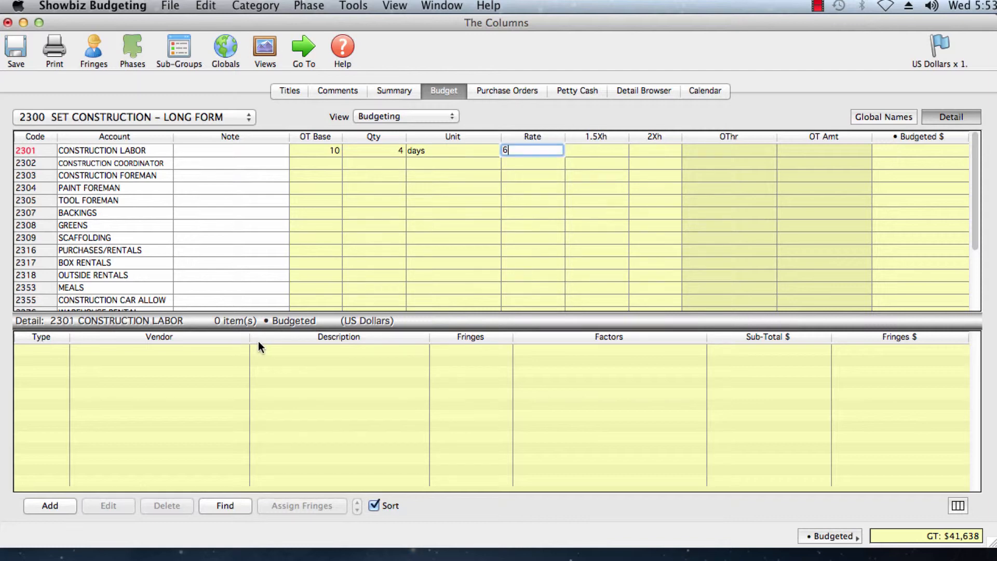
Step: Add 2 hours of 1.5X overtime and 2 hours of 2X overtime to the Construction Labor account
click(596, 146)
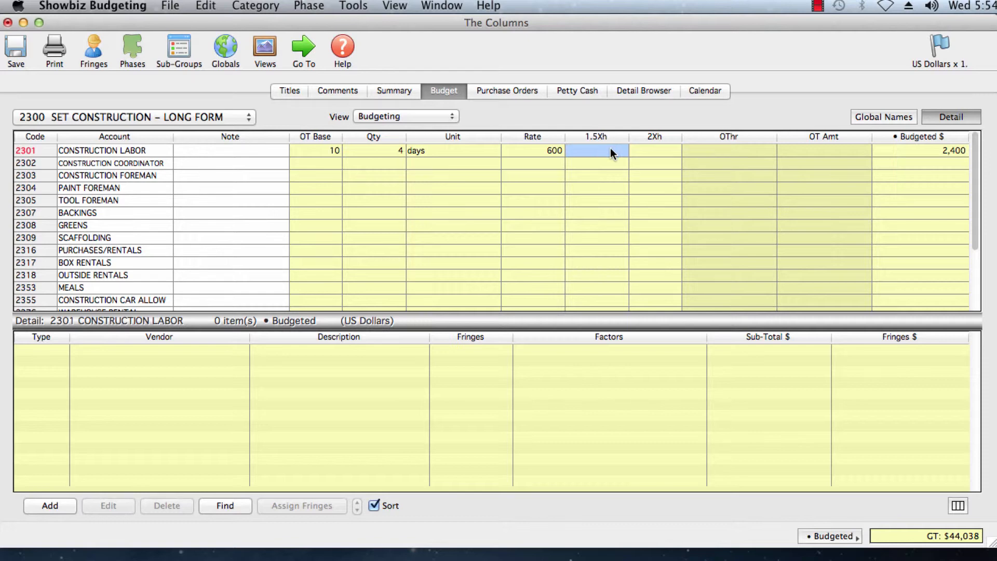
text(2)
key(Return)
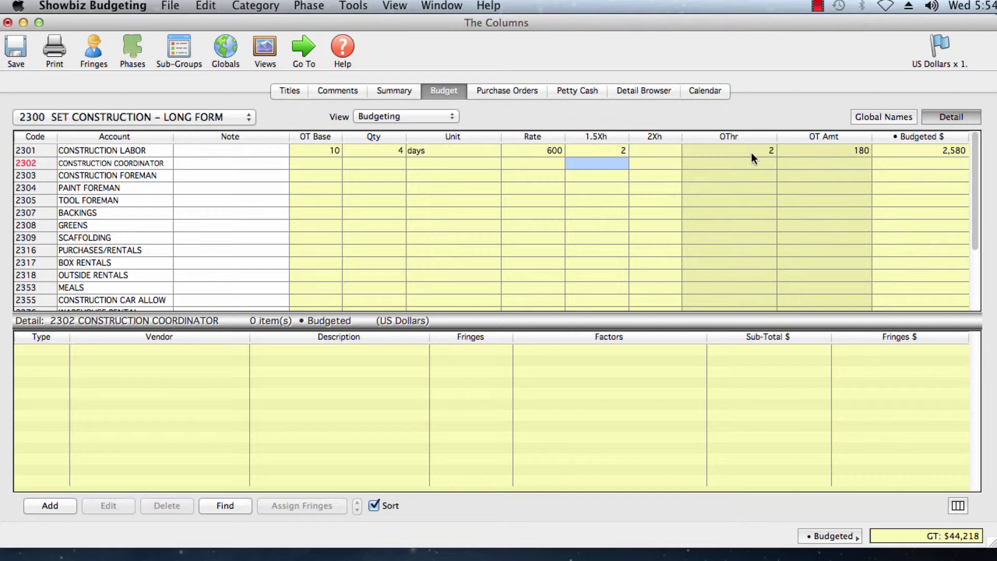
click(655, 154)
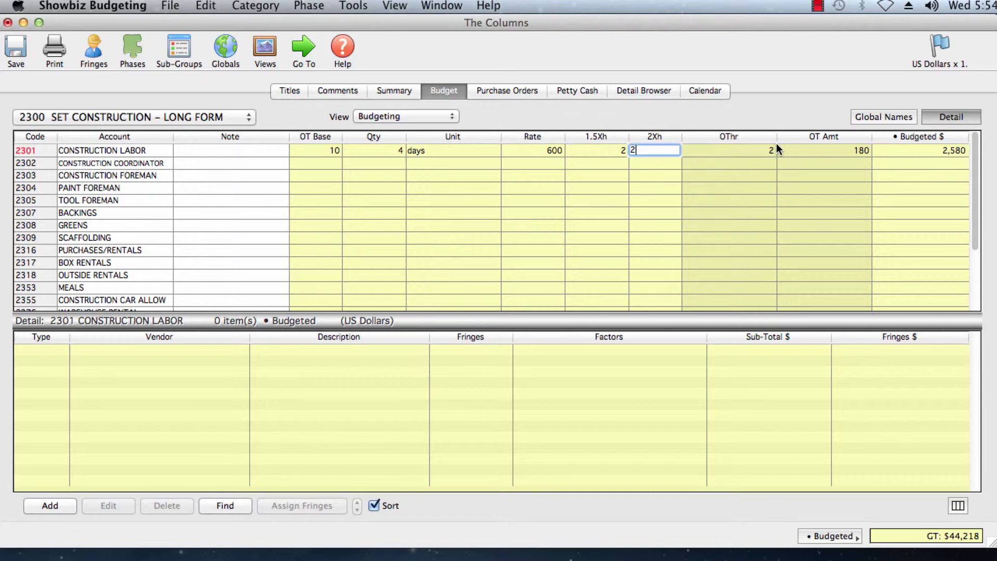
key(Return)
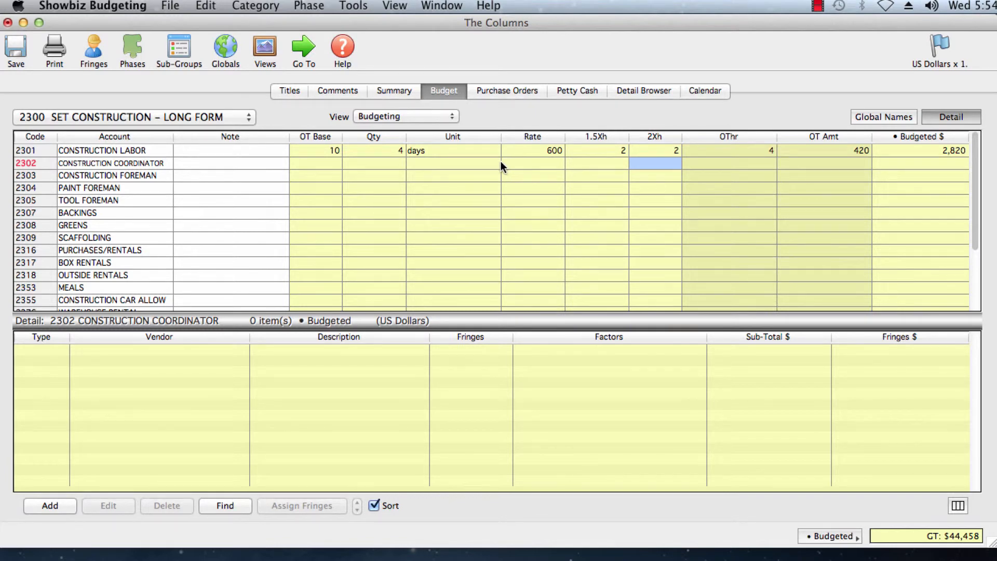
Step: In category 2700 Set Dressing - Short Form, set the Set Decorator account's rate to 1000
click(247, 122)
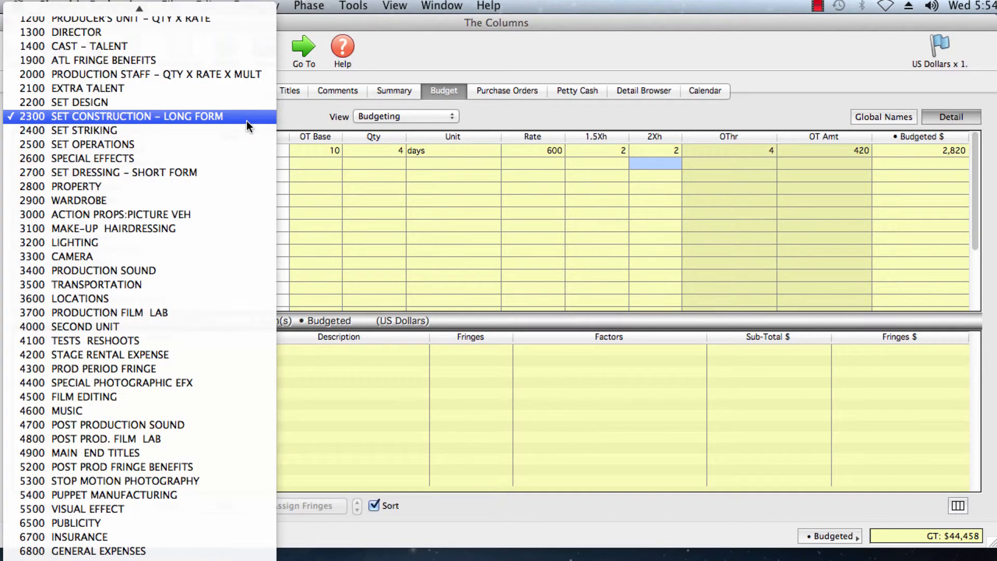
click(239, 172)
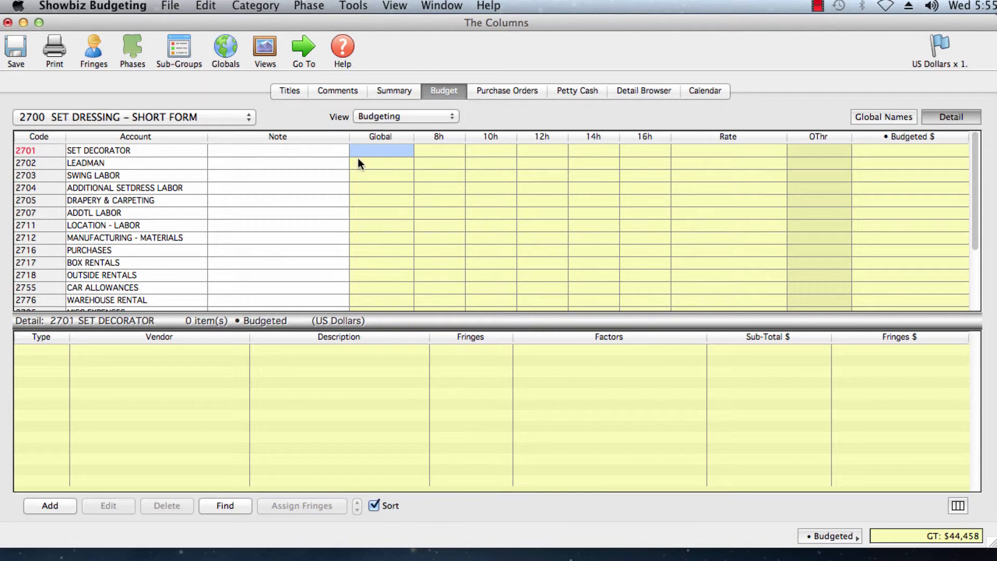
click(451, 154)
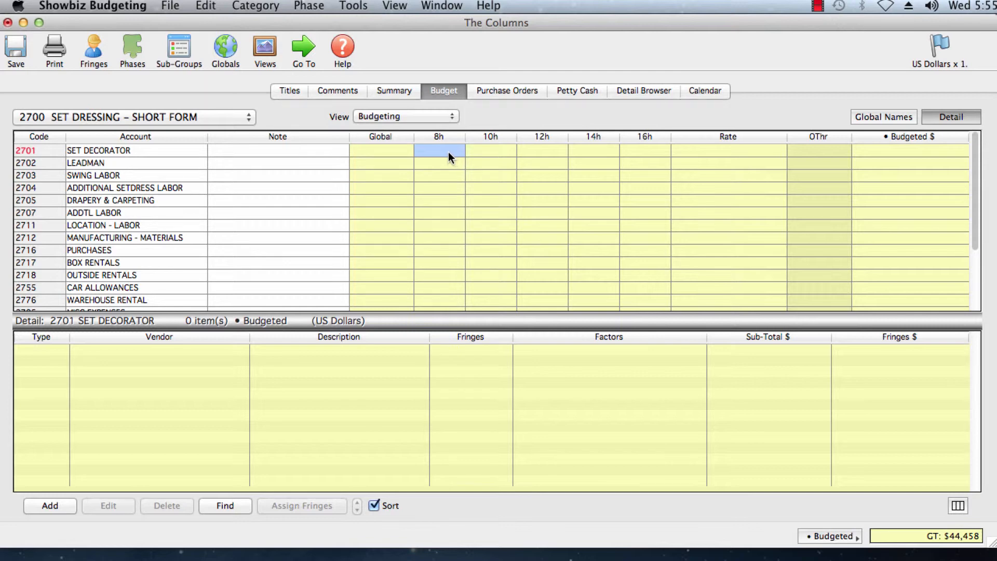
click(755, 153)
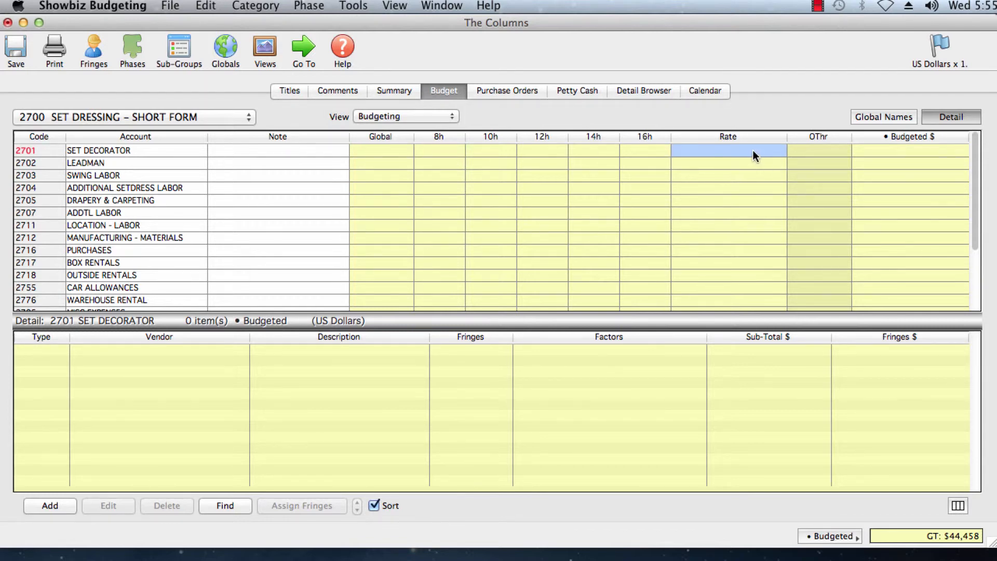
text(100)
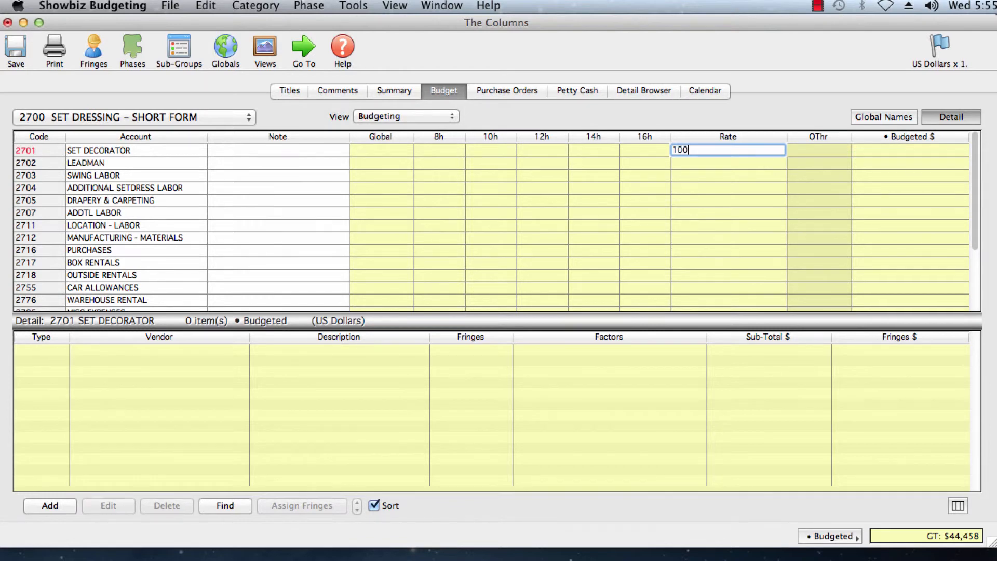
text(p)
key(BackSpace)
text(0)
key(Return)
Step: Enter 1 in each of the 8h, 12h and 14h columns of the Set Decorator account
click(436, 141)
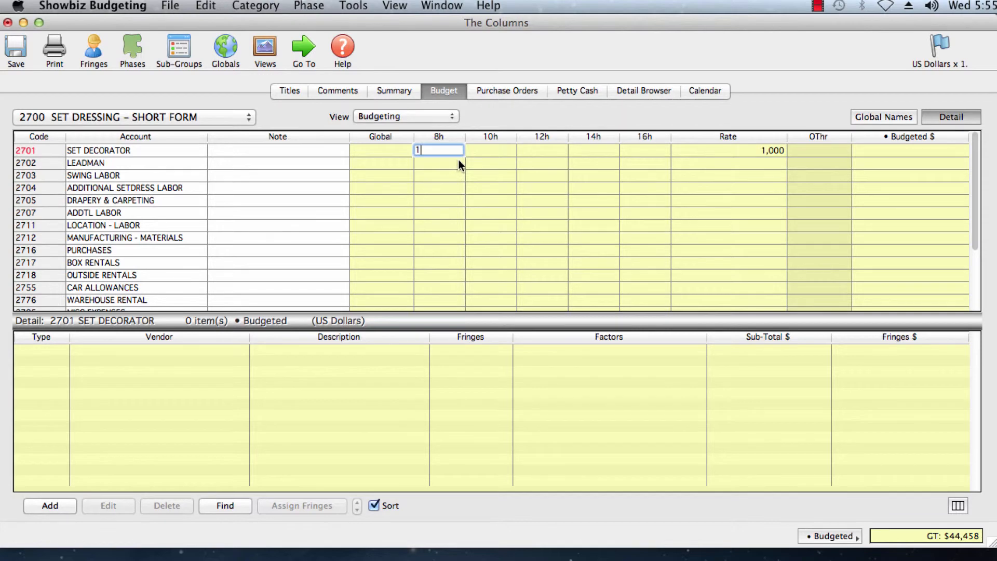
text(1)
click(479, 151)
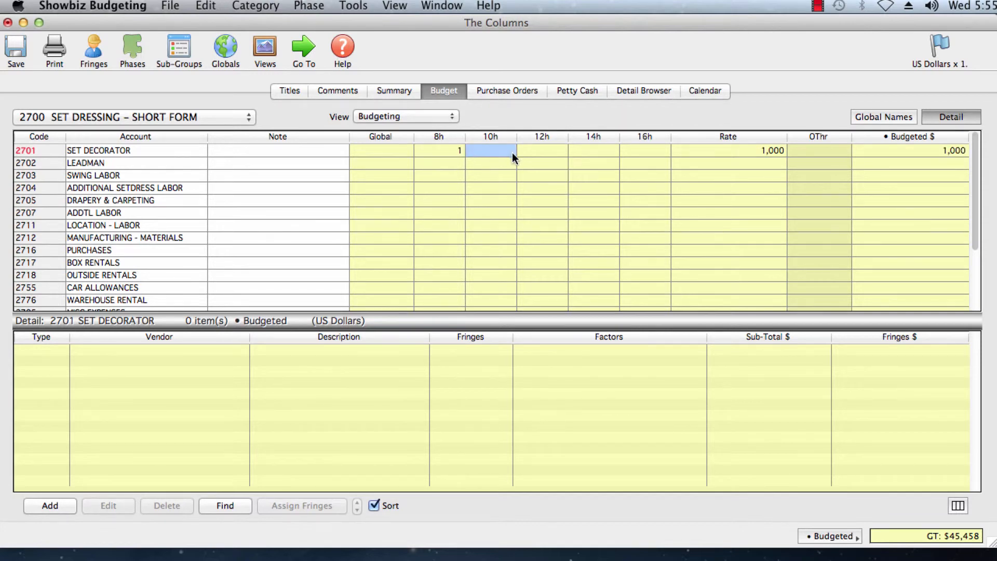
click(526, 151)
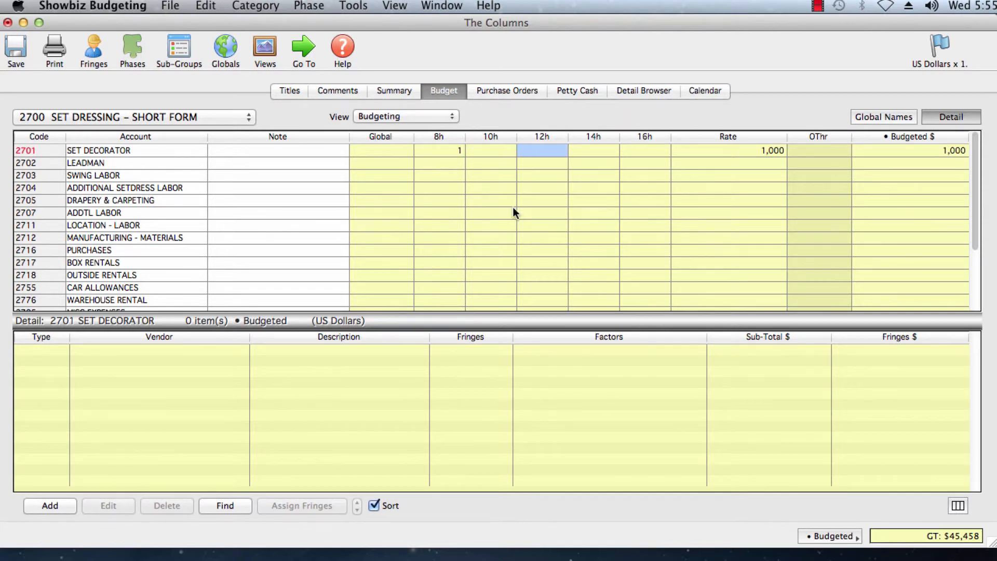
text(1)
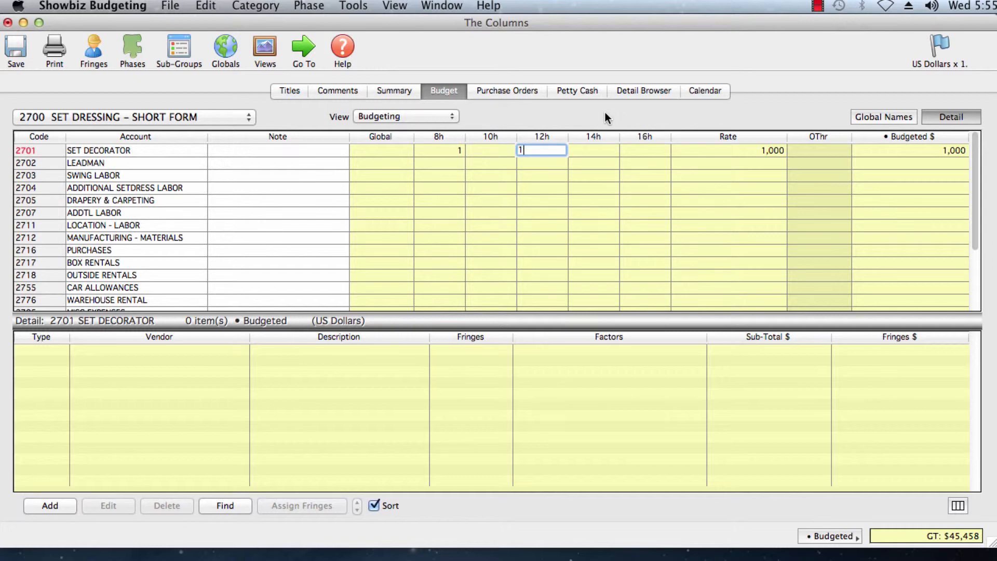
click(606, 145)
text(1)
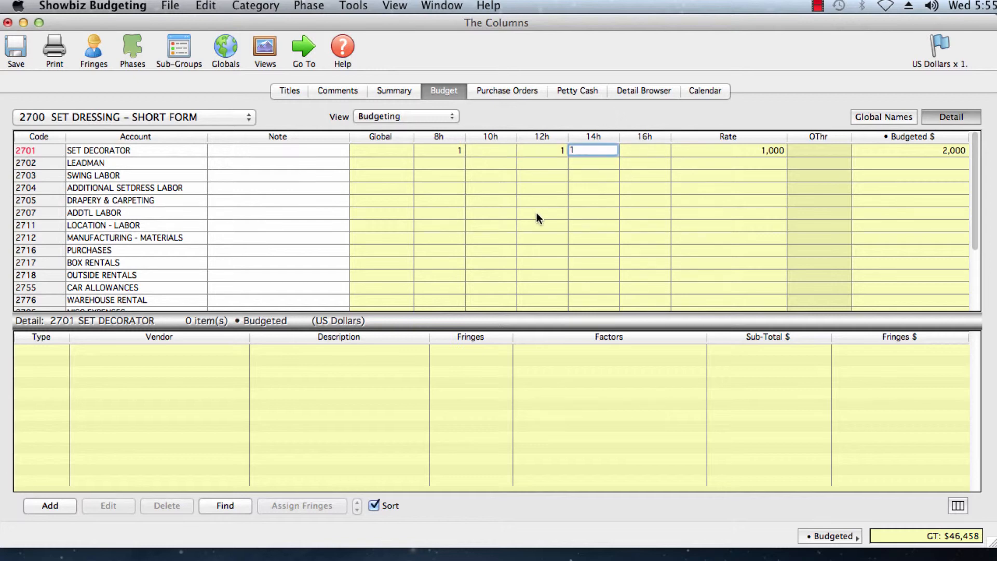
click(740, 151)
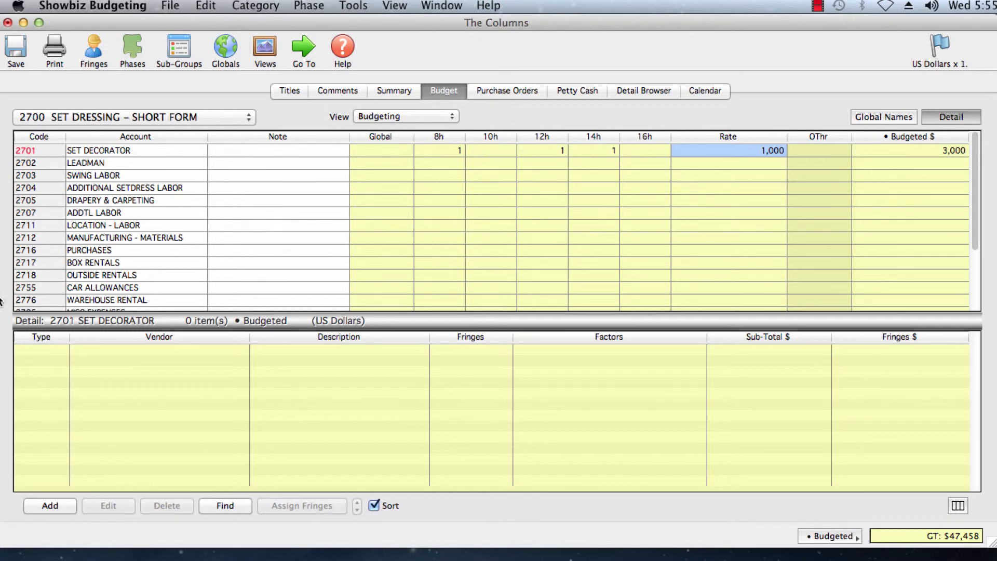
Step: Show the budgeted Fringes, OT Amt and Fringe columns for Crew (Short Form) categories in the Budgeting view
click(264, 48)
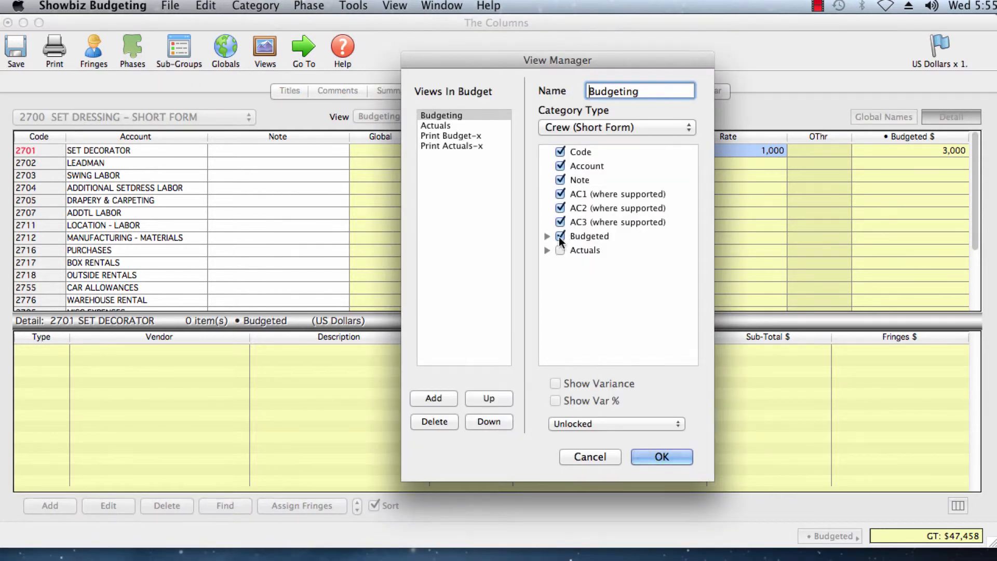
click(546, 236)
click(569, 250)
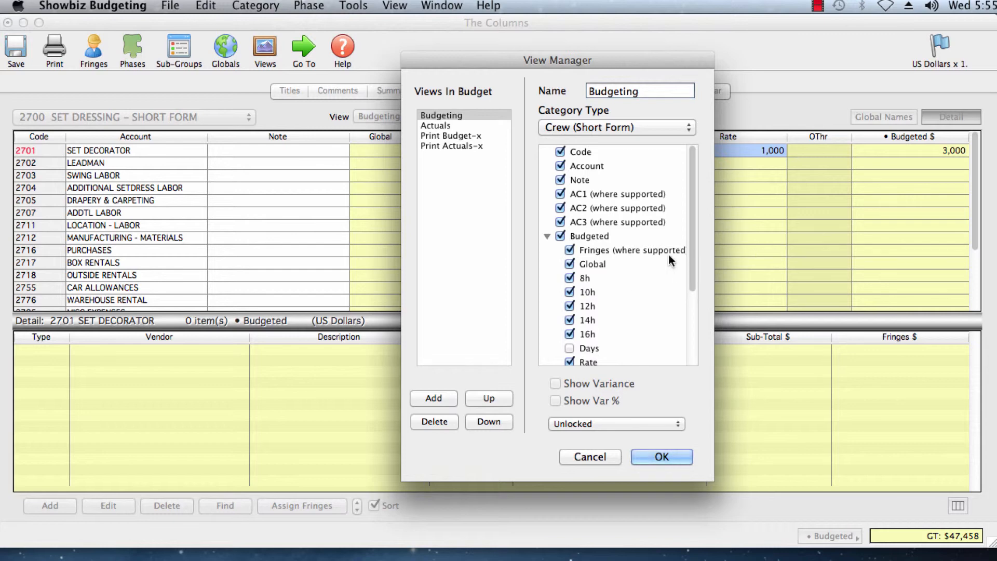
drag(689, 238, 689, 311)
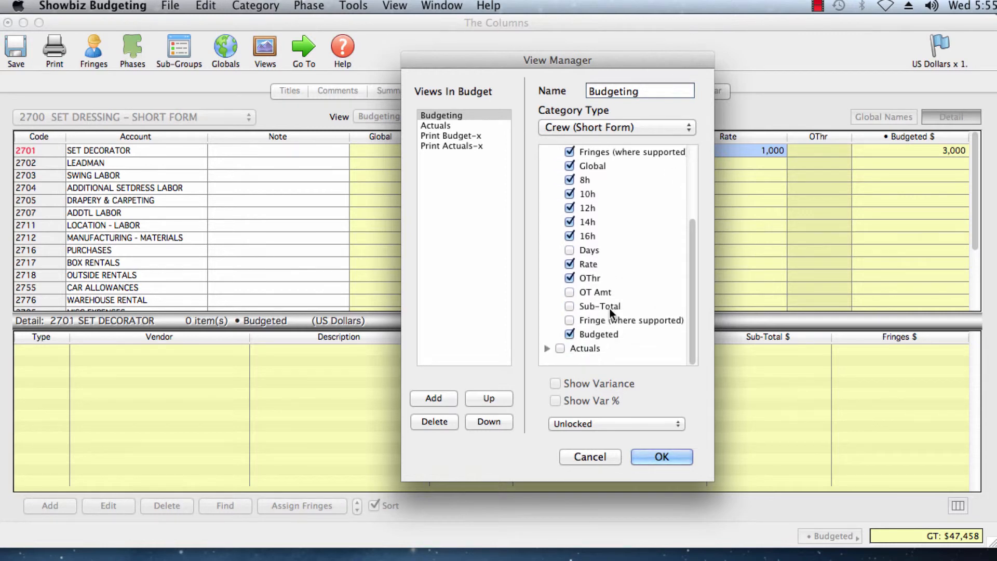
click(569, 292)
click(569, 320)
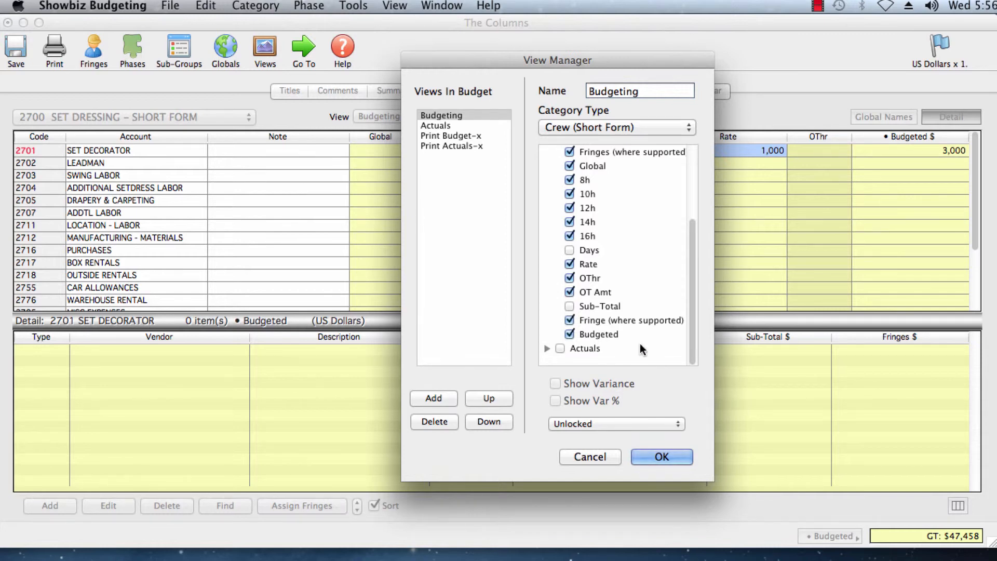
click(662, 457)
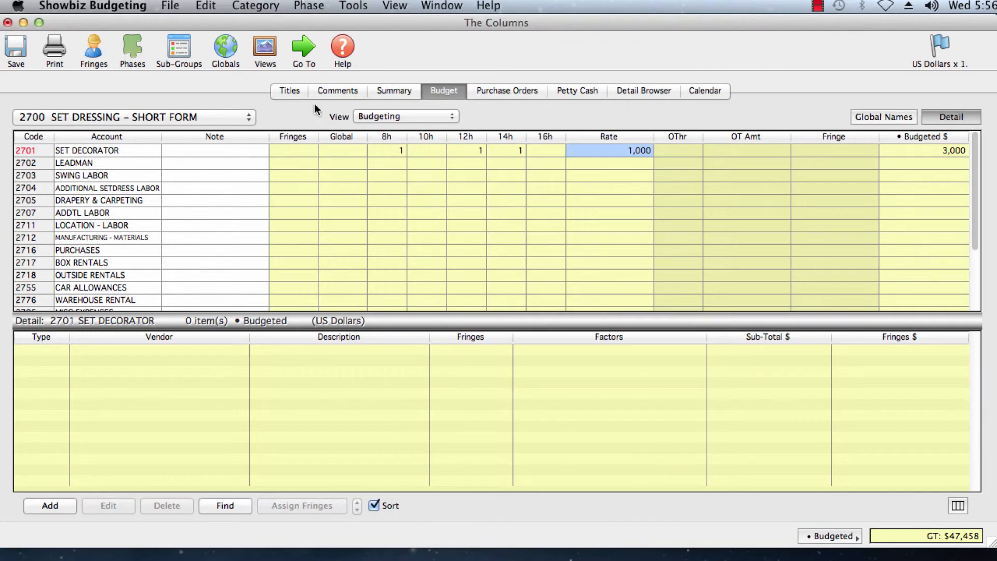
Step: Give the Union Labor fringe a first overtime rule of 1.5X after 8 hours
click(291, 151)
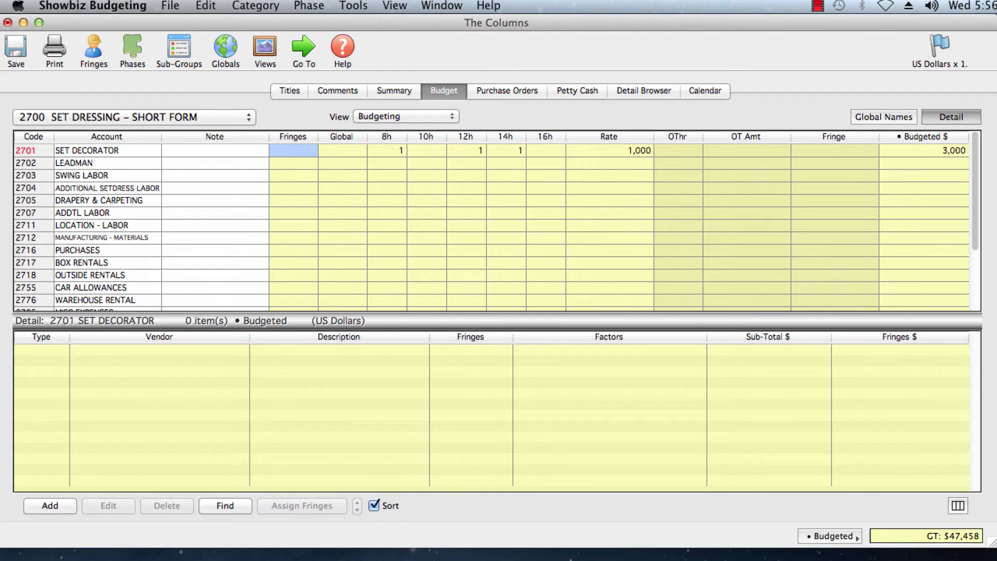
click(96, 50)
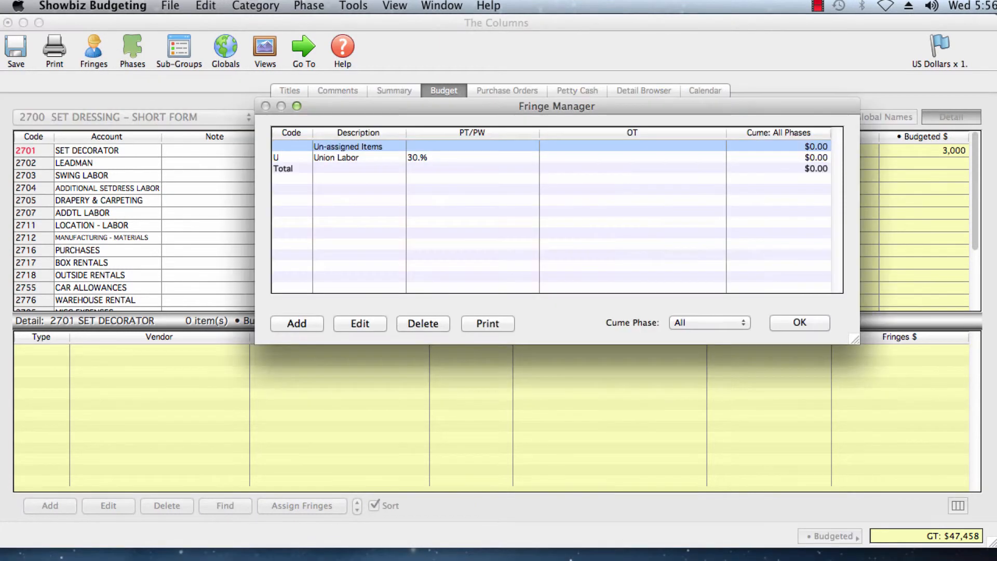
click(353, 157)
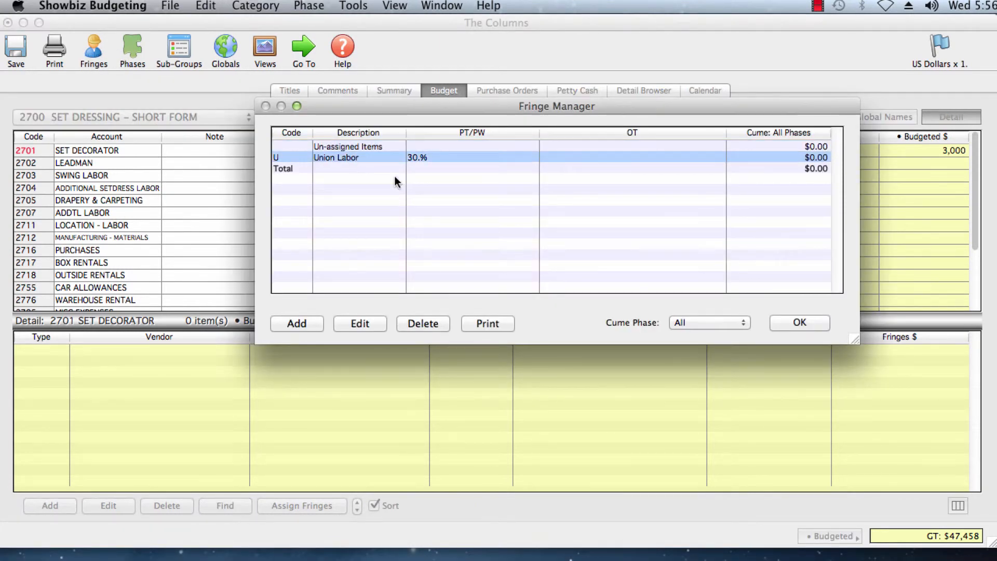
click(369, 165)
double_click(363, 157)
click(500, 342)
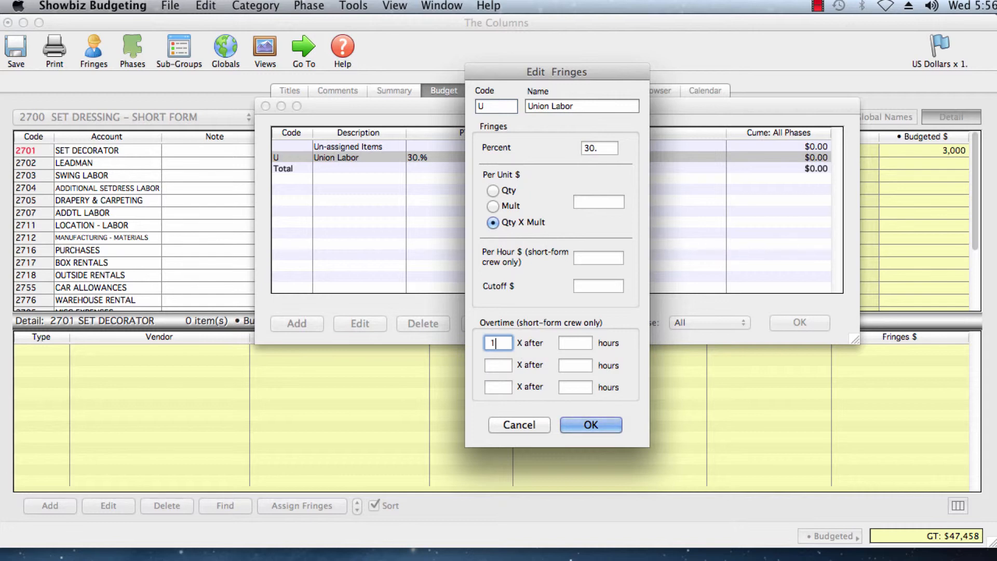
text(1.5)
click(571, 345)
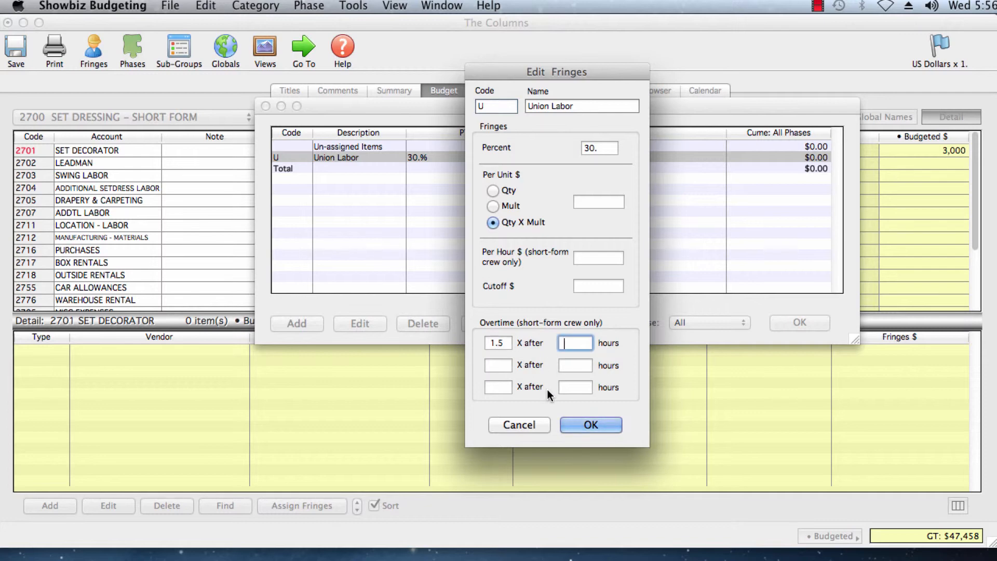
text(8)
Step: Add a second overtime rule of 2X after 12 hours to the Union Labor fringe and save the fringe
click(493, 364)
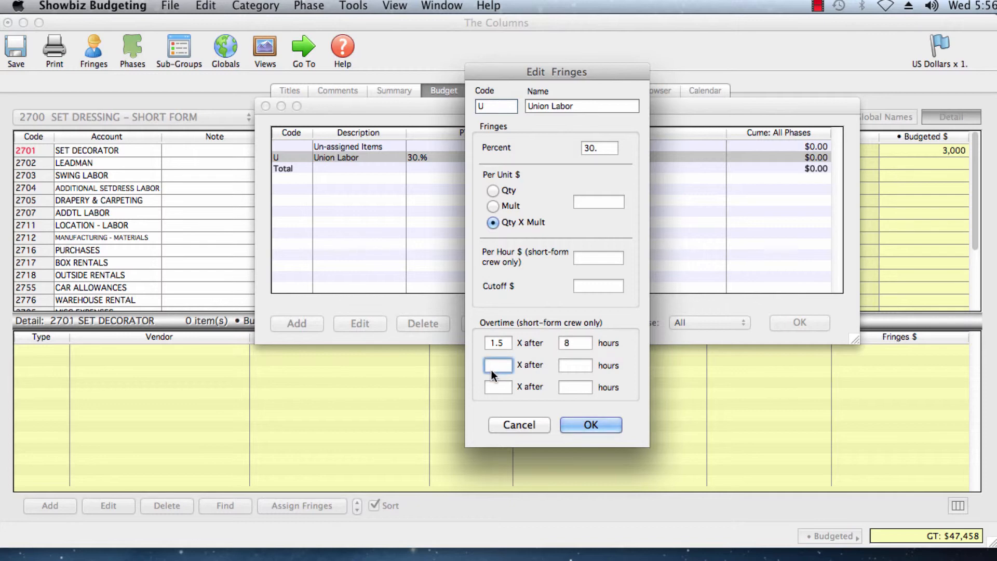
text(2)
click(576, 366)
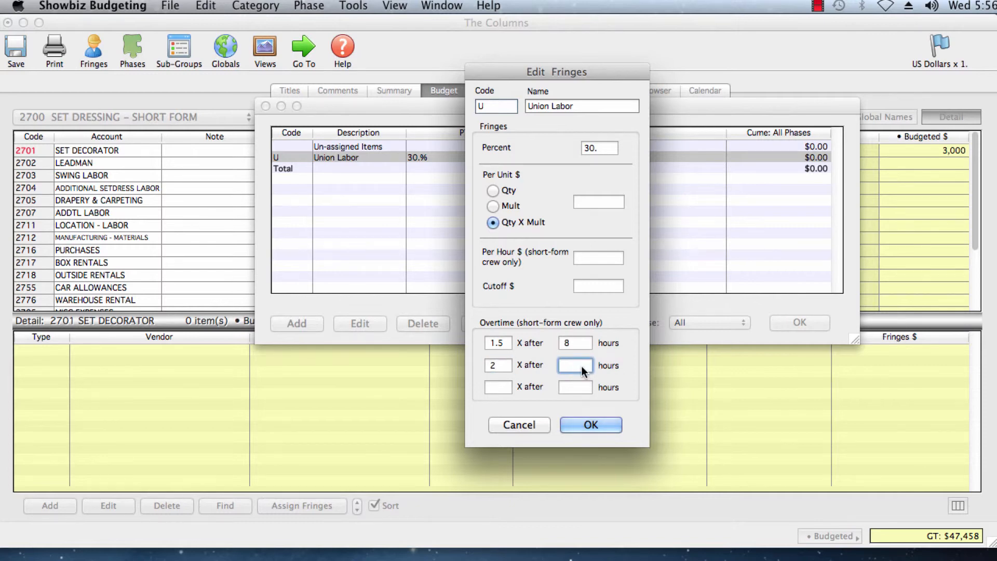
text(12)
click(603, 425)
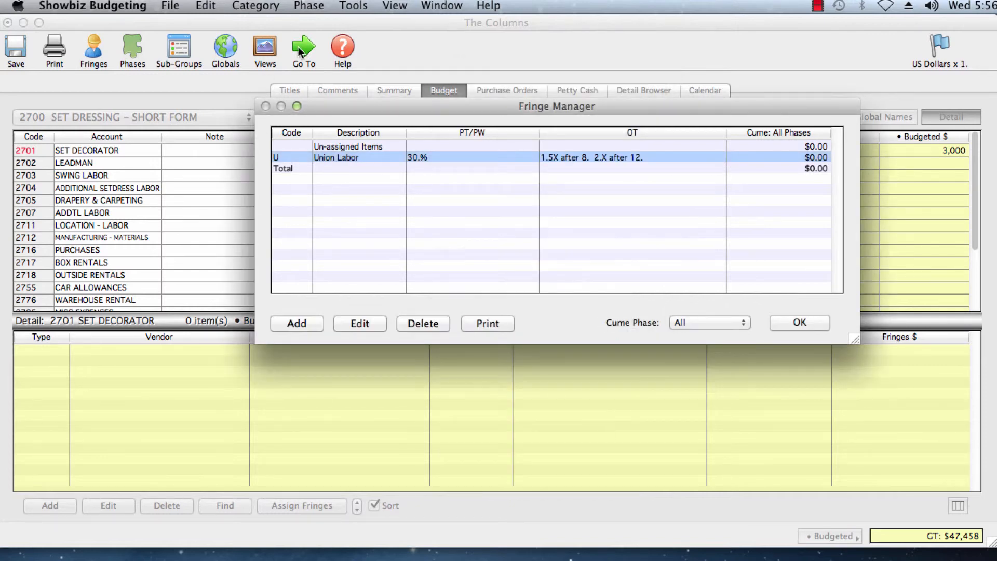
click(791, 325)
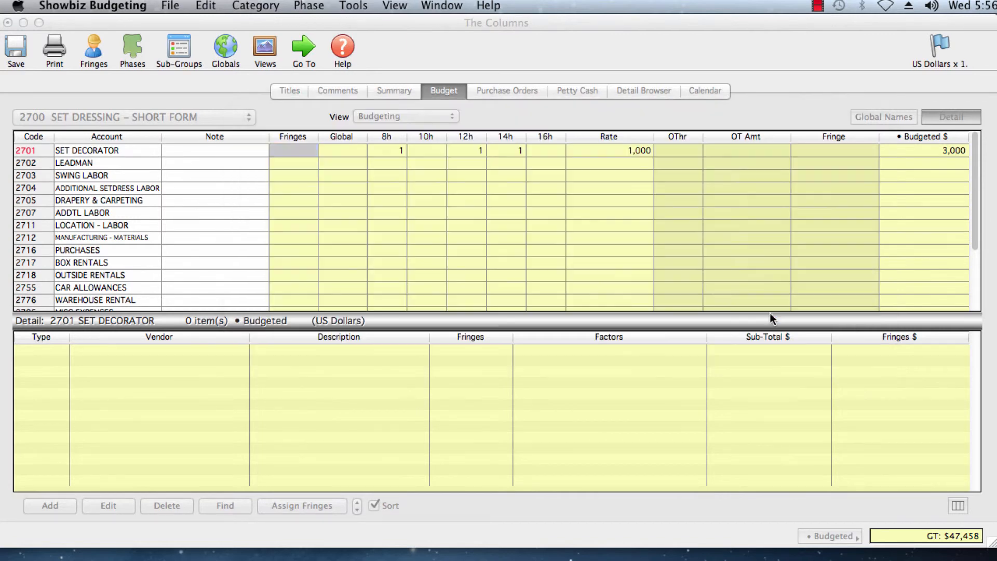
Step: Assign the U 30% fringe group to the Set Decorator account
double_click(277, 151)
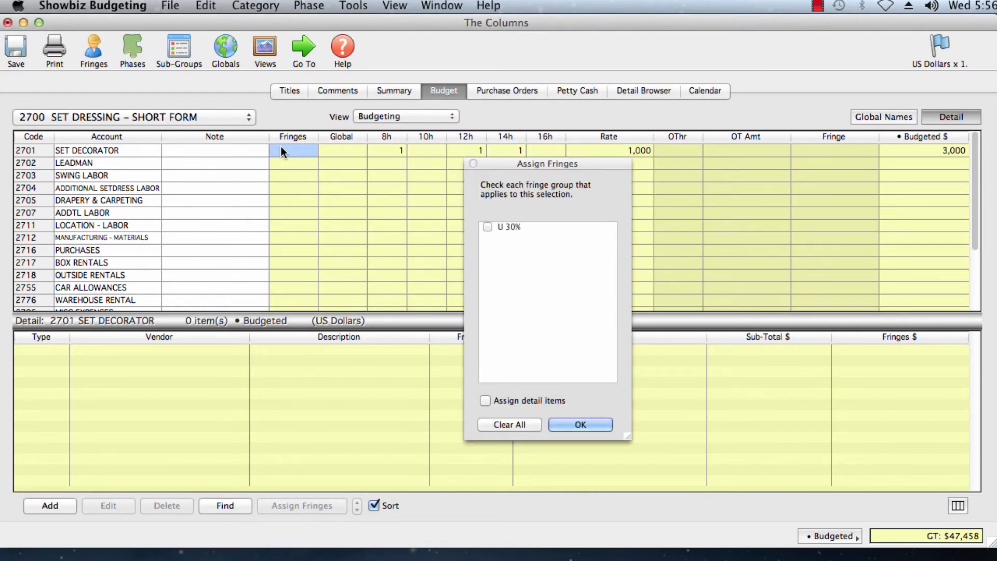
click(488, 227)
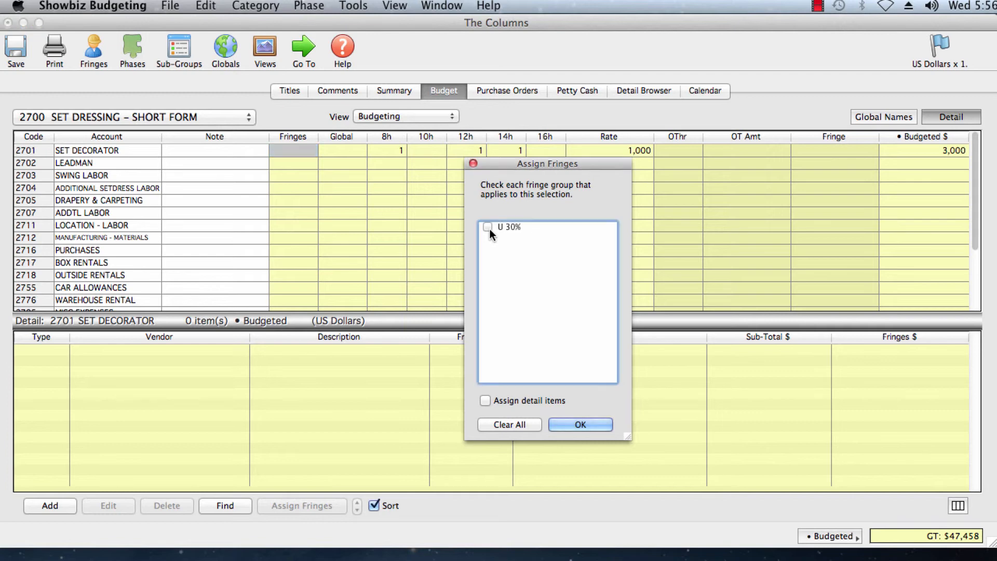
click(582, 426)
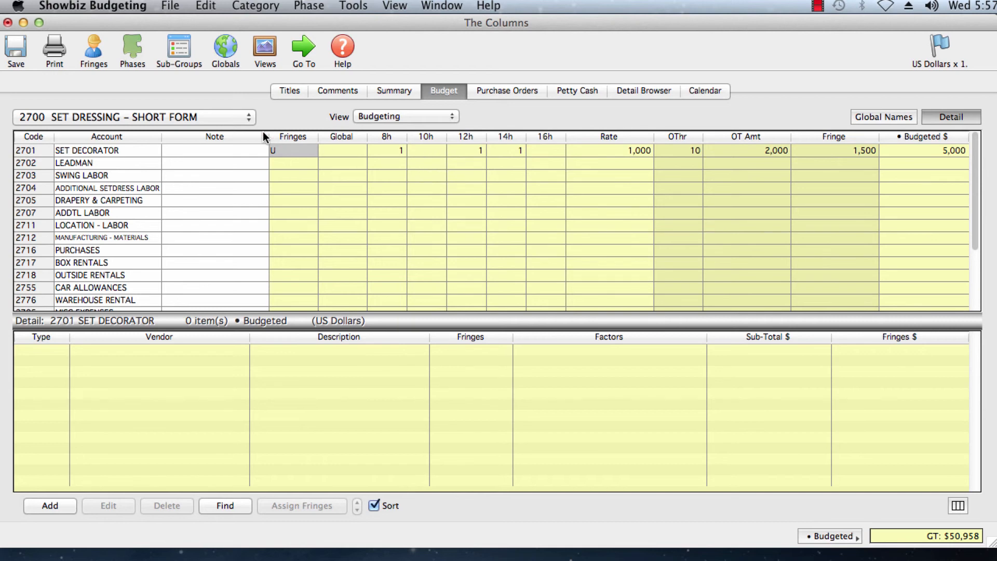
double_click(303, 152)
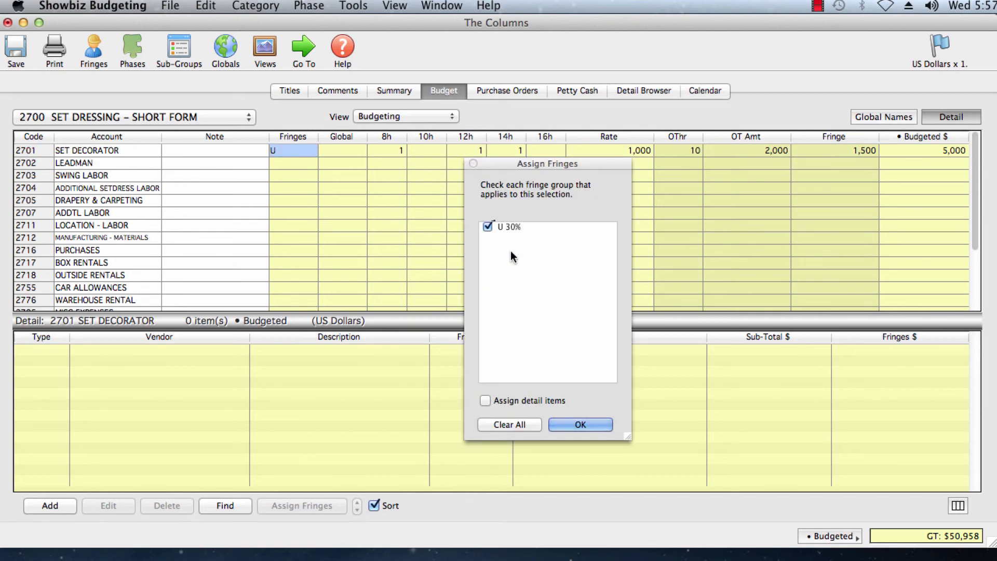
click(571, 425)
Step: Clear the percent of the Union Labor fringe while keeping its overtime rules
click(90, 59)
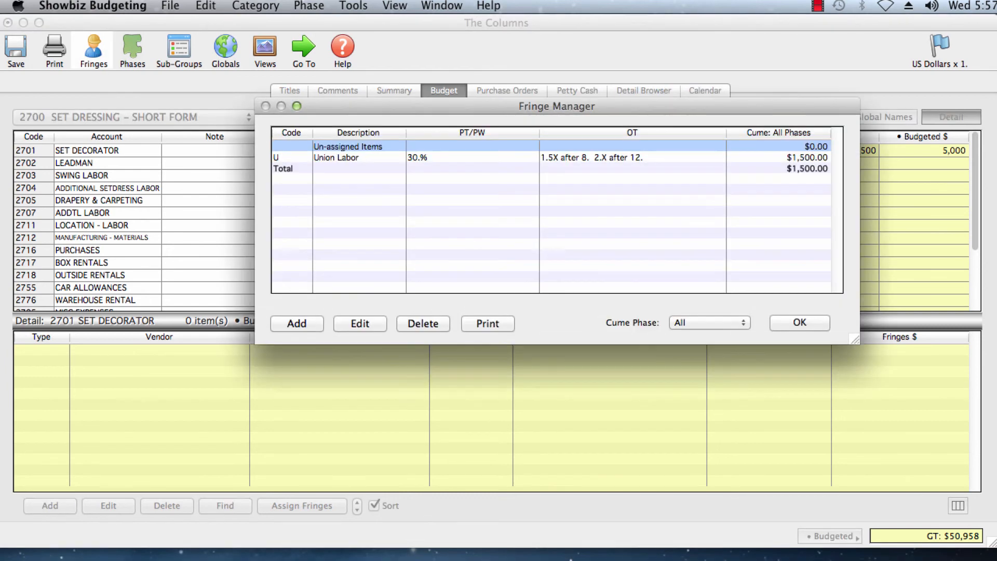
double_click(343, 158)
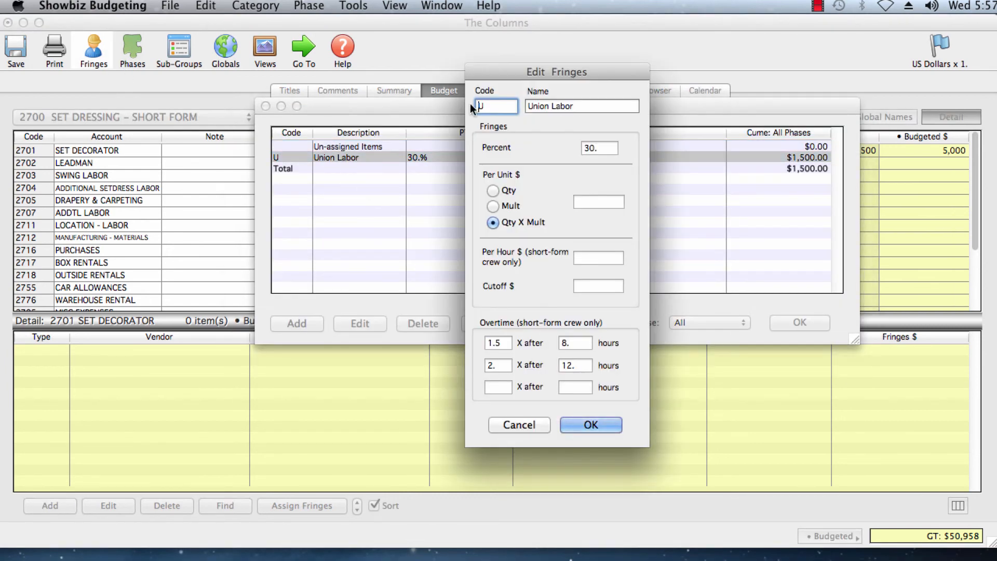
drag(613, 149, 541, 148)
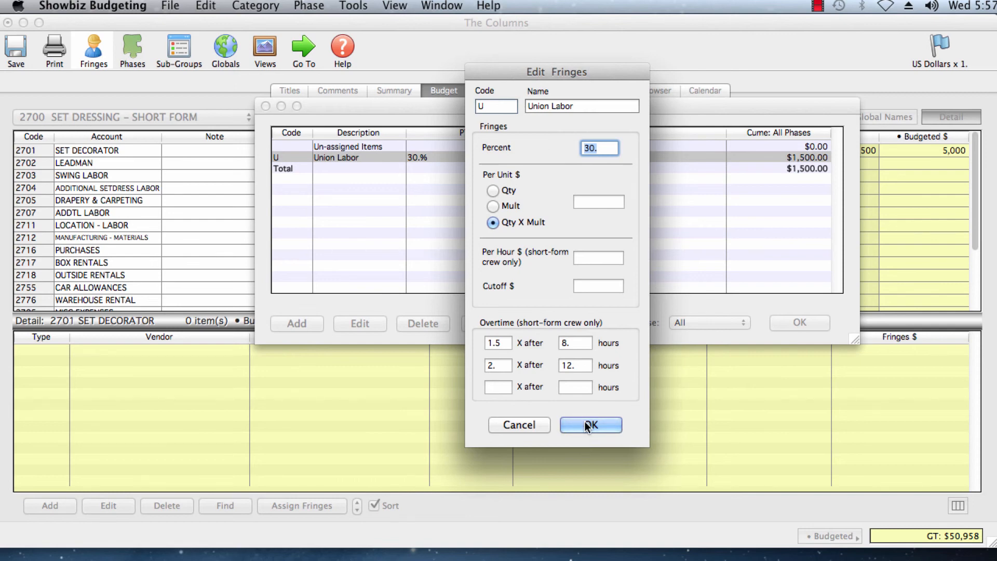
key(BackSpace)
click(581, 422)
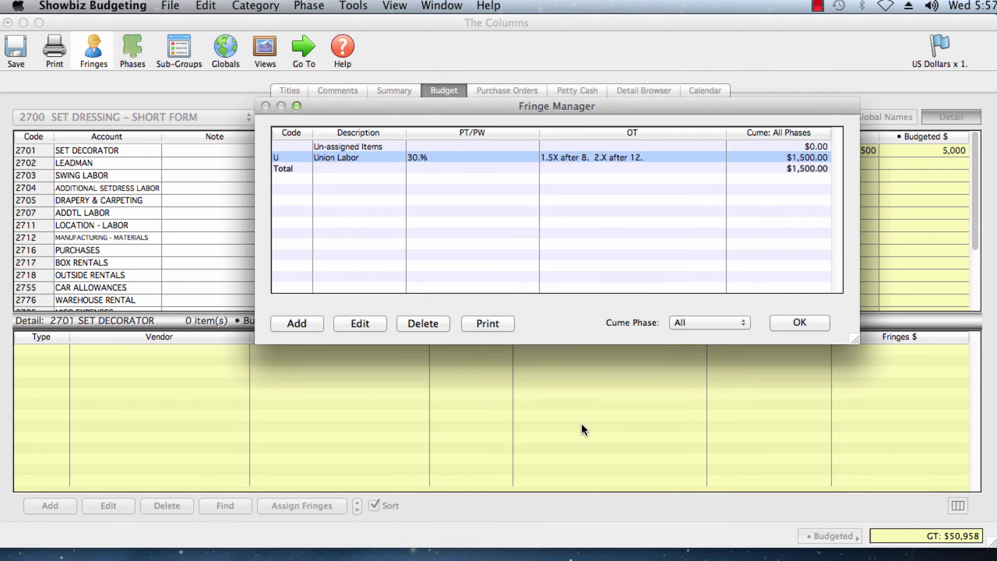
click(791, 322)
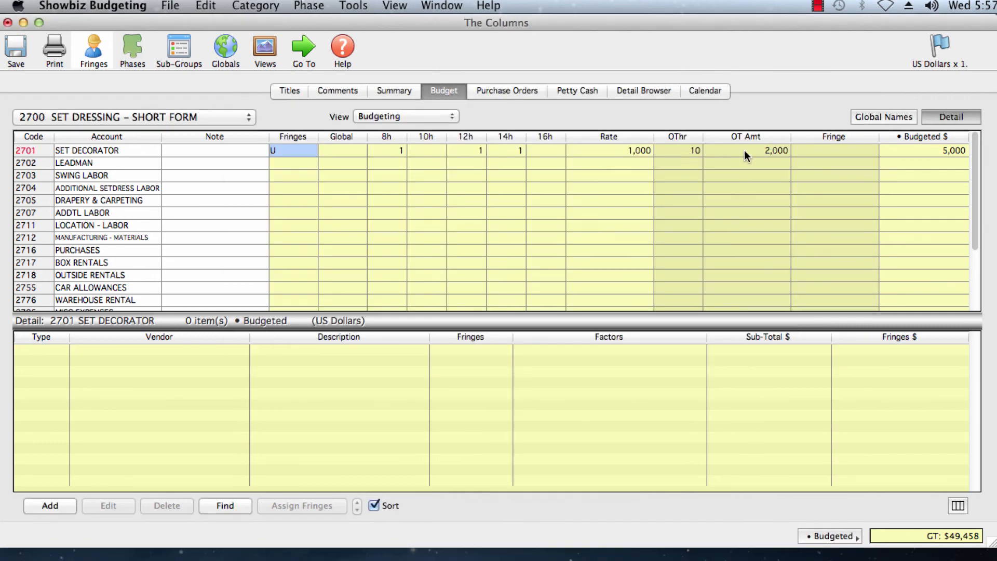